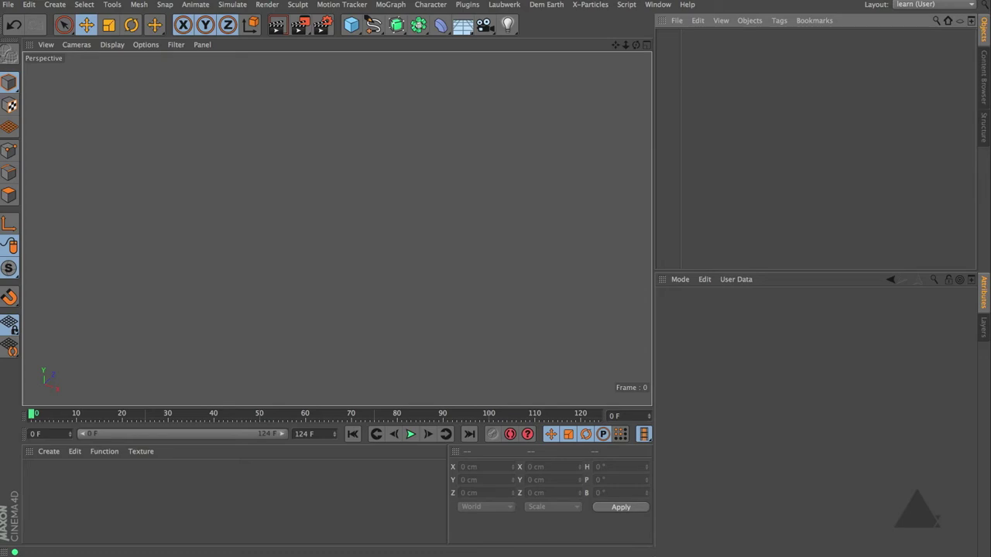
Add a Plane and a 100 cm Sphere, then raise the Plane to Y 199.457 cm.
{"action": "left_click_drag", "start_coordinate": [351, 24], "coordinate": [467, 70]}
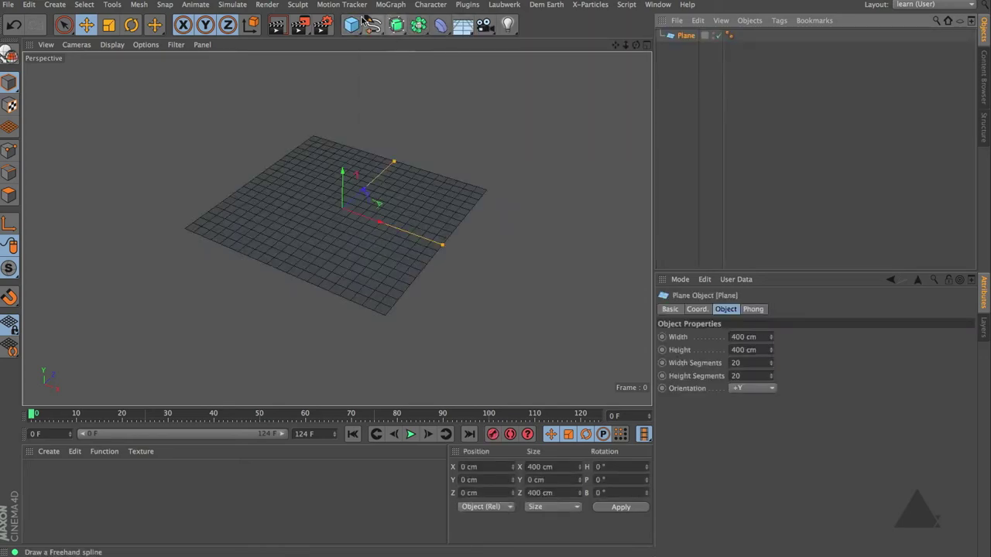
{"action": "left_click_drag", "start_coordinate": [351, 24], "coordinate": [611, 67]}
{"action": "left_click", "coordinate": [686, 48]}
{"action": "left_click_drag", "start_coordinate": [347, 169], "coordinate": [350, 97]}
{"action": "middle_click_drag", "start_coordinate": [376, 175], "coordinate": [346, 230], "text": "alt"}
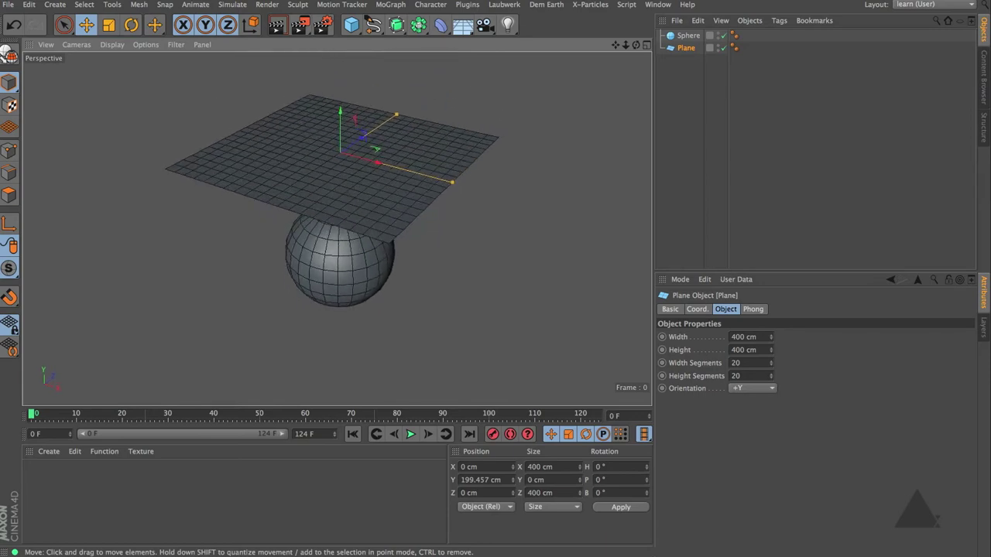
Add an xpEmitter with Object shape using the Plane as source, emitting from its points.
{"action": "left_click", "coordinate": [590, 4]}
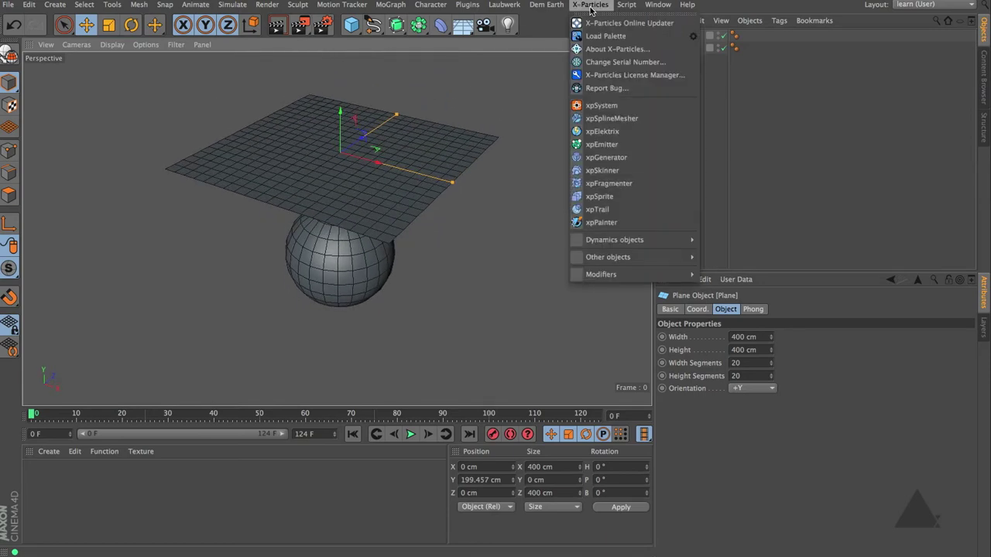
{"action": "left_click", "coordinate": [604, 145]}
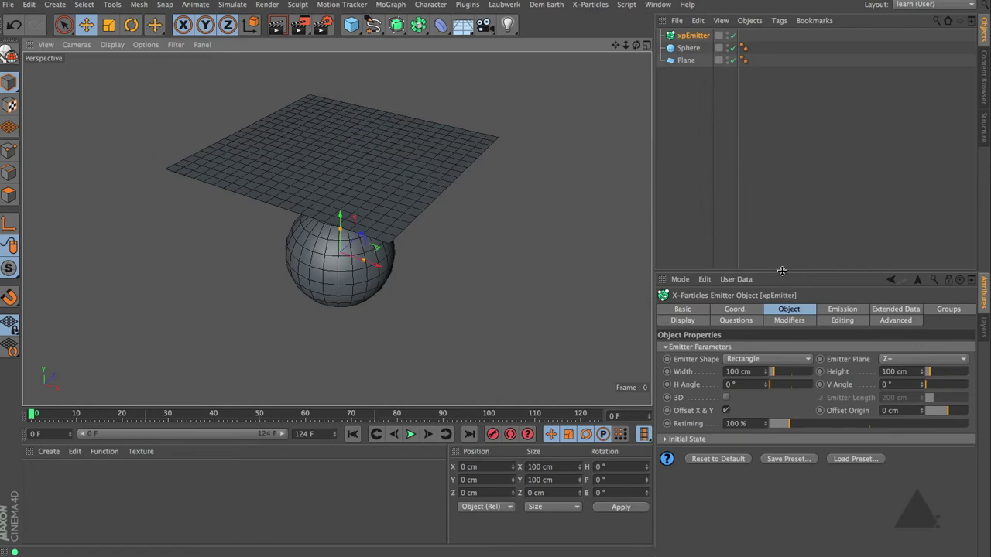
{"action": "left_click_drag", "start_coordinate": [780, 272], "coordinate": [763, 194]}
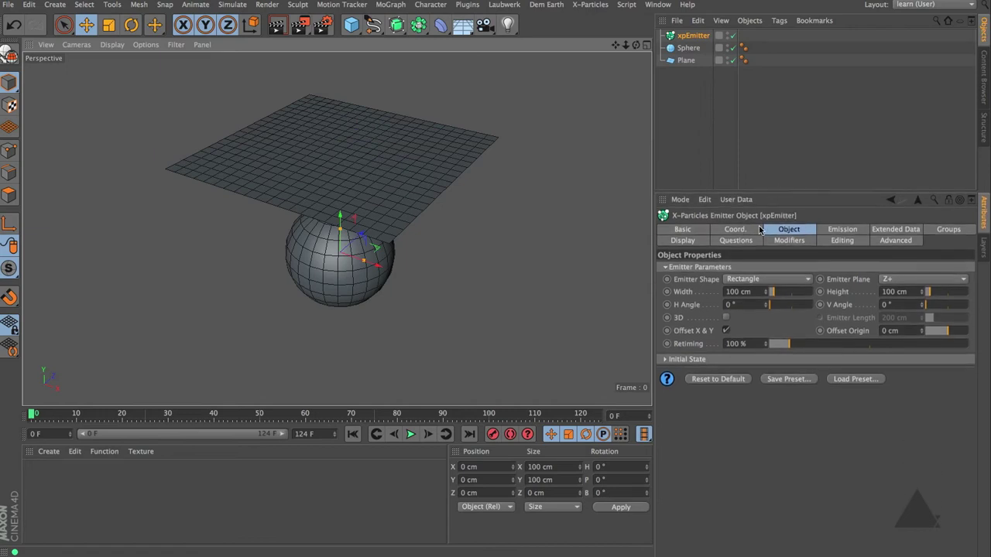
{"action": "left_click", "coordinate": [758, 280]}
{"action": "left_click", "coordinate": [778, 347]}
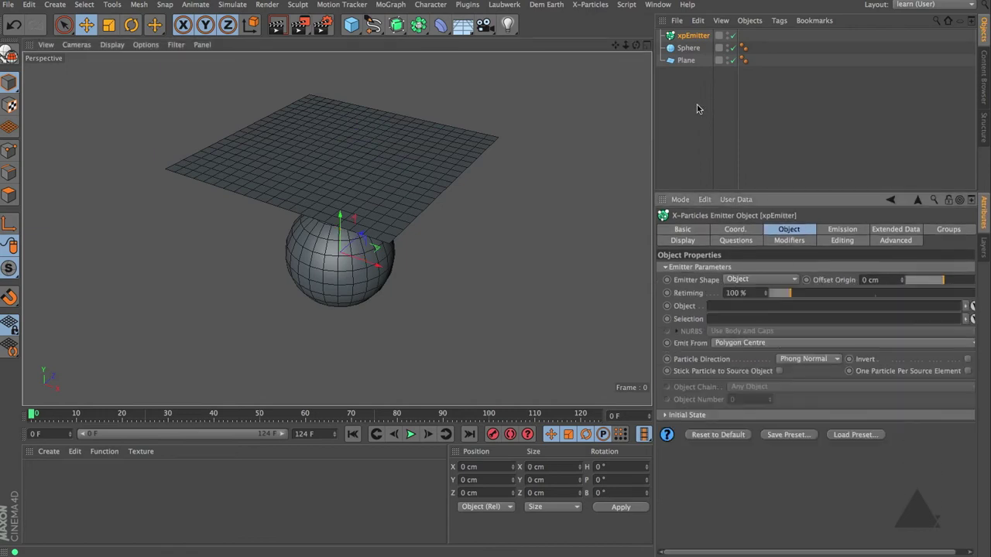
{"action": "left_click_drag", "start_coordinate": [685, 61], "coordinate": [726, 310]}
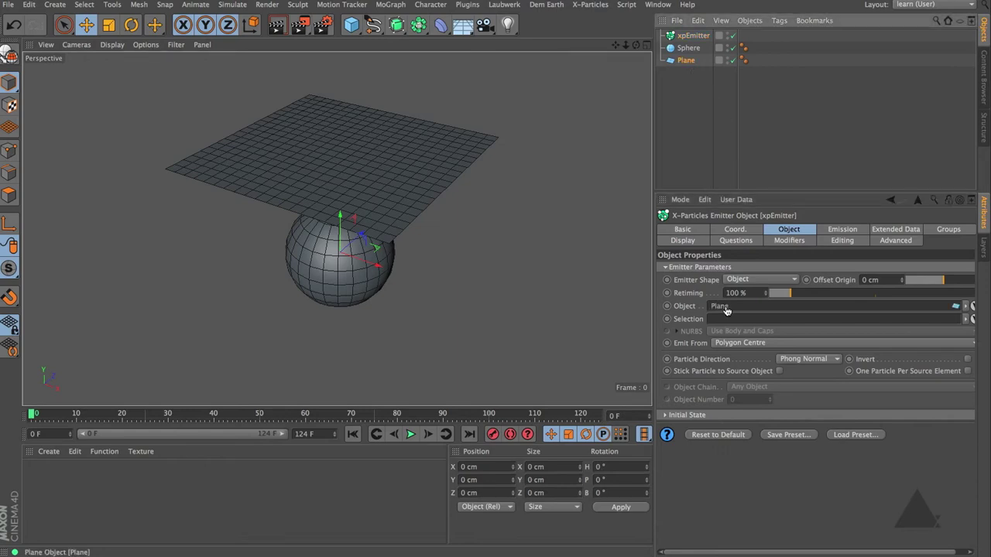
{"action": "left_click", "coordinate": [747, 343]}
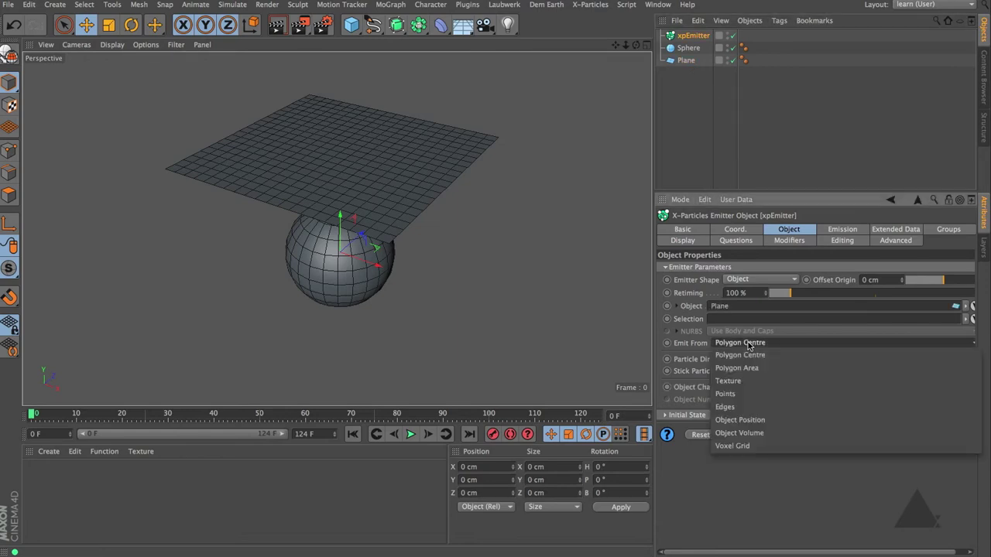
{"action": "left_click", "coordinate": [780, 395]}
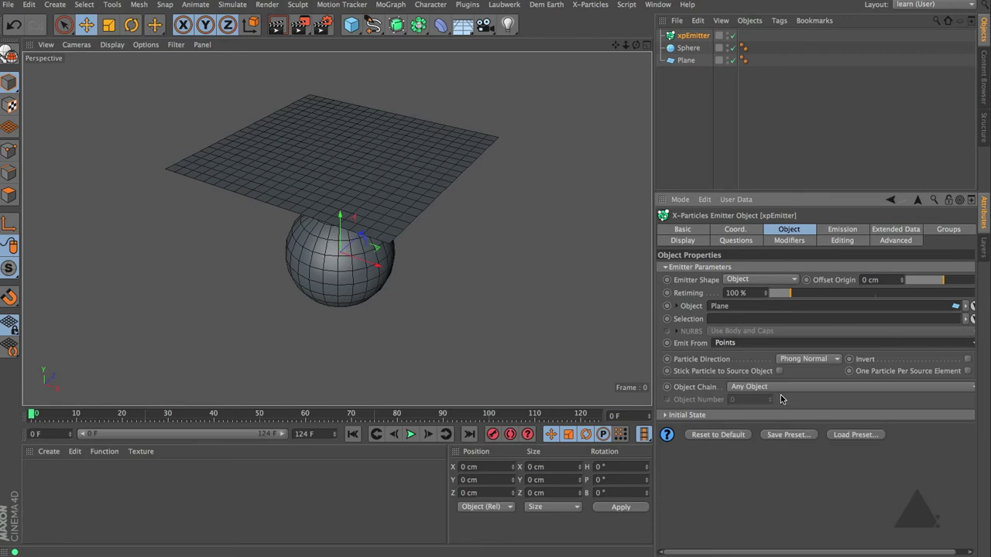
Emit one particle per source point at 0 cm speed in Shot emission mode.
{"action": "scroll", "coordinate": [918, 476], "scroll_direction": "right", "scroll_amount": 1}
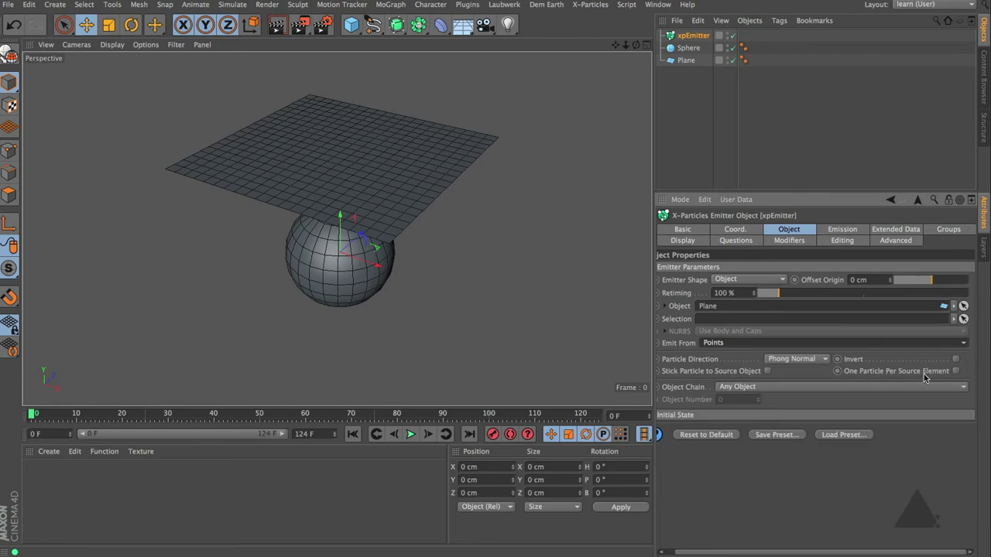
{"action": "left_click", "coordinate": [956, 371]}
{"action": "scroll", "coordinate": [880, 485], "scroll_direction": "left", "scroll_amount": 1}
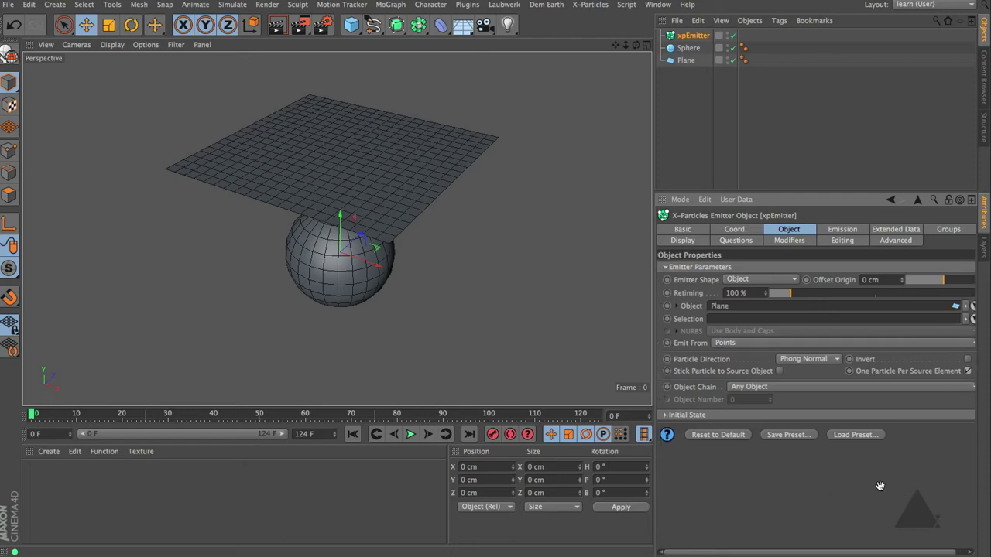
{"action": "left_click", "coordinate": [844, 229]}
{"action": "left_click_drag", "start_coordinate": [741, 438], "coordinate": [713, 438]}
{"action": "type", "text": "0"}
{"action": "key", "text": "Return"}
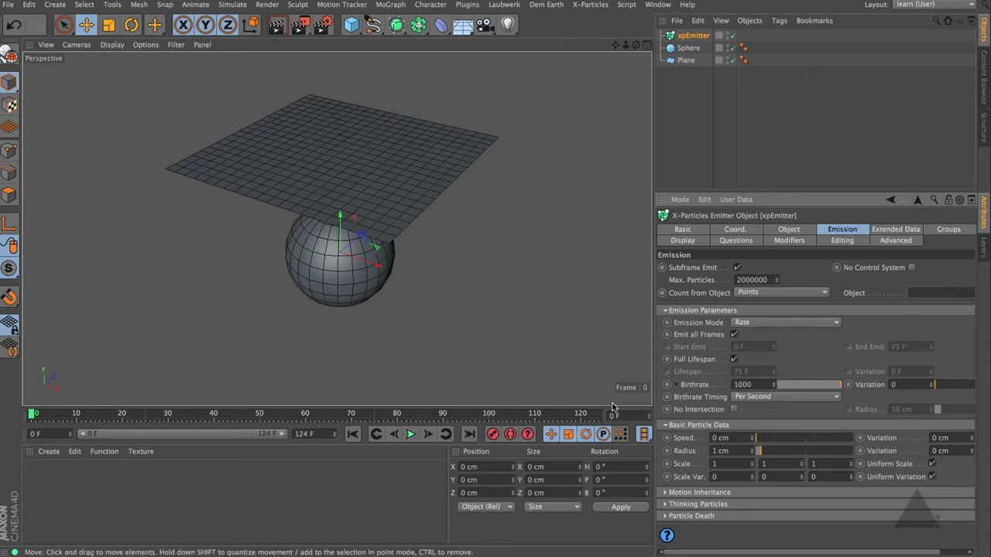
{"action": "left_click", "coordinate": [775, 323]}
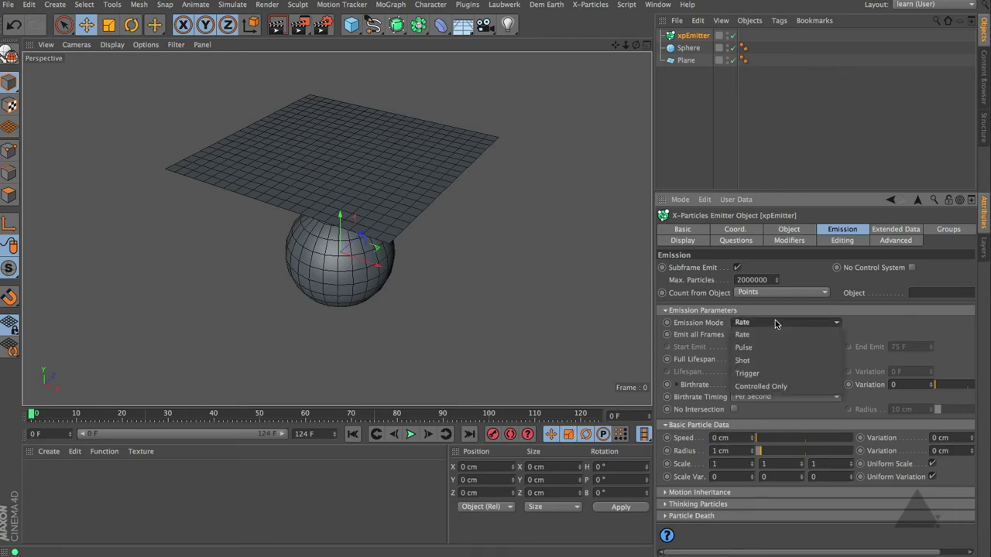
{"action": "left_click", "coordinate": [773, 360]}
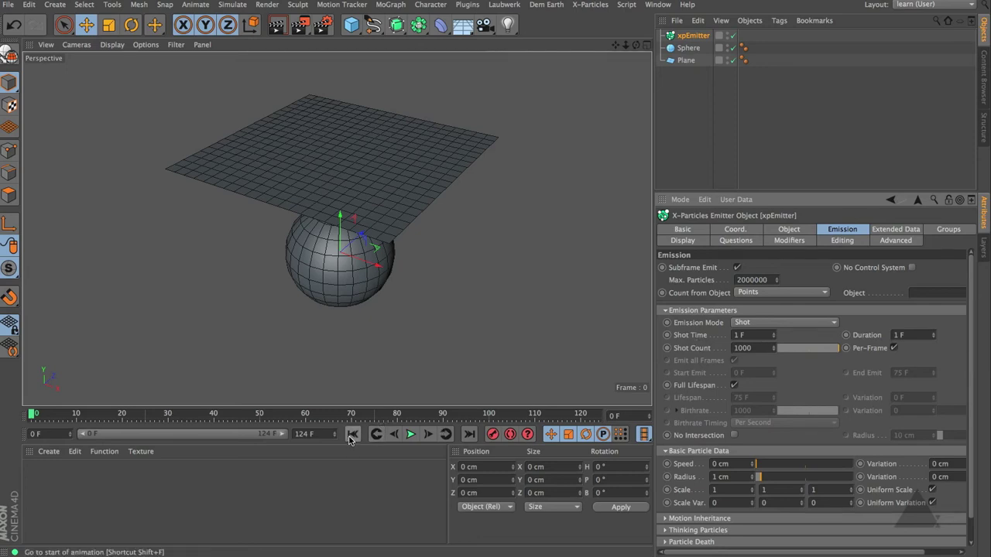
Preview the emission, hide the Plane, and draw particles as filled circles.
{"action": "left_click", "coordinate": [410, 434]}
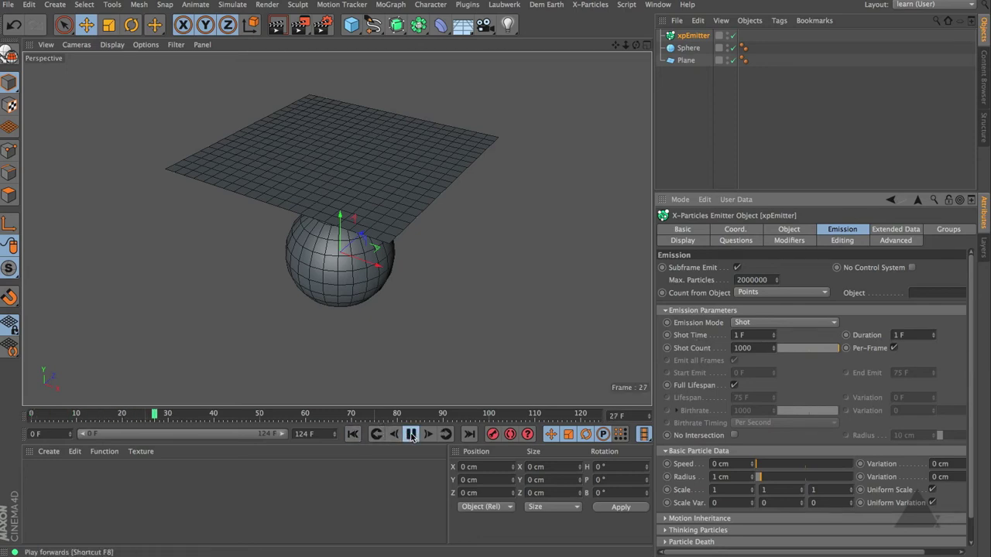
{"action": "left_click", "coordinate": [410, 434]}
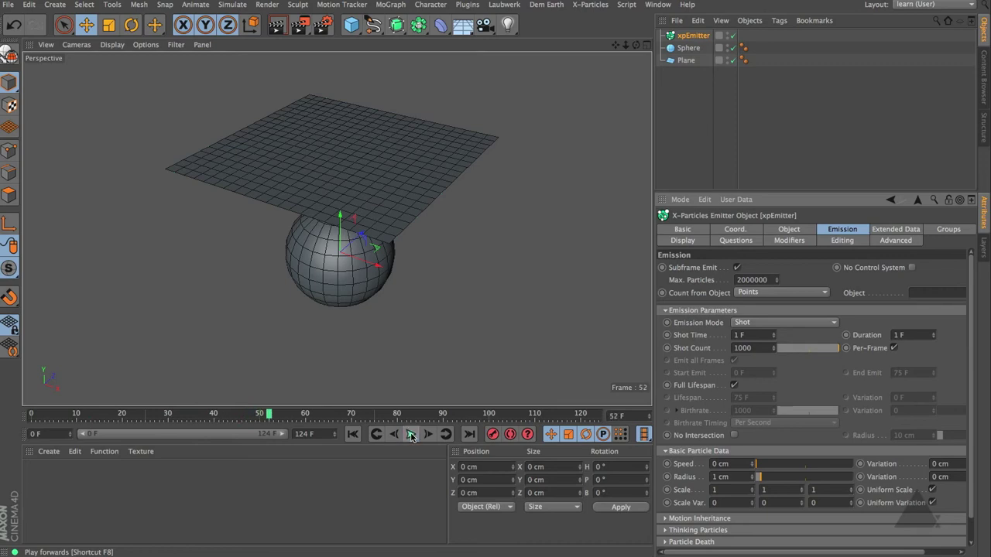
{"action": "left_click", "coordinate": [730, 61]}
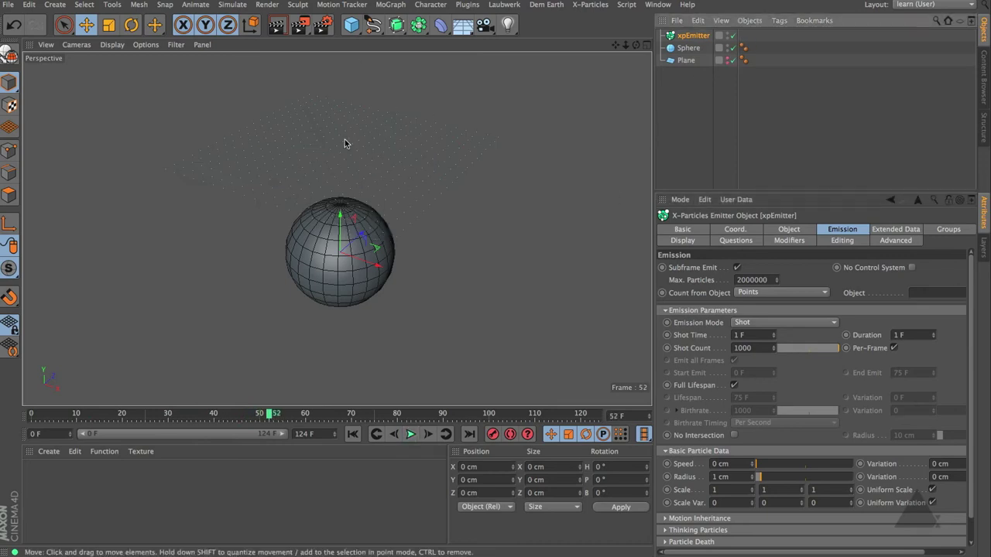
{"action": "left_click", "coordinate": [683, 241]}
{"action": "left_click", "coordinate": [771, 357]}
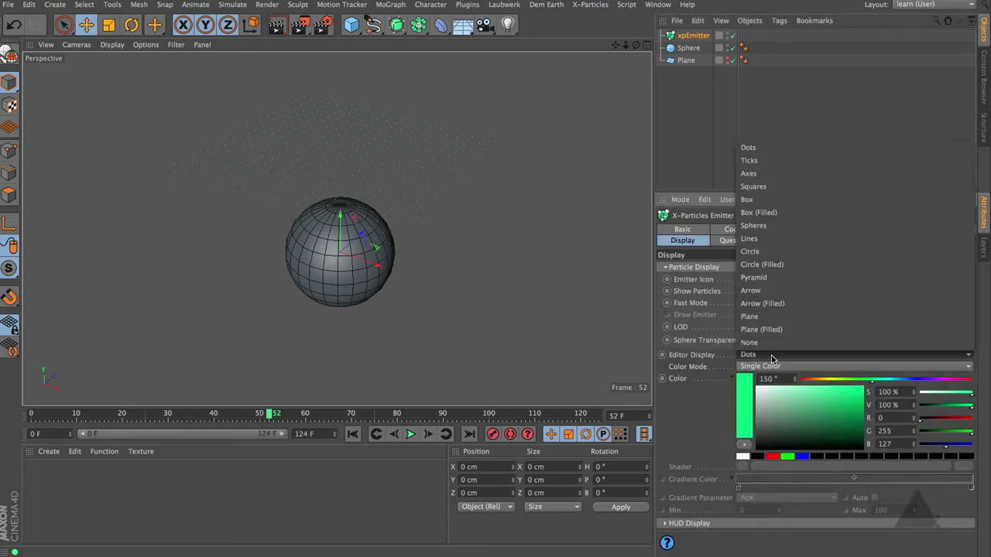
{"action": "left_click", "coordinate": [778, 277]}
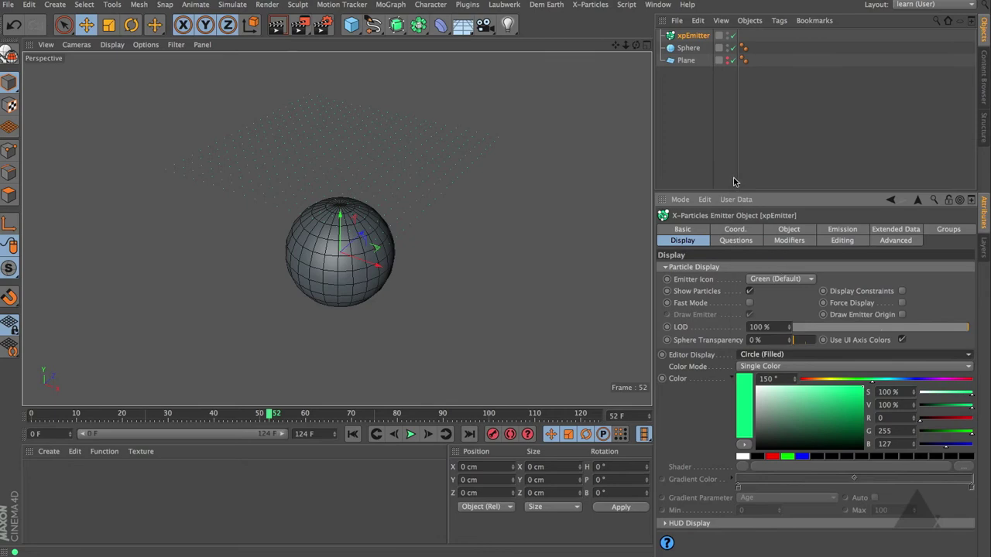
Set the particle radius to 2.5 cm and replay the preview from frame 0.
{"action": "left_click", "coordinate": [694, 36]}
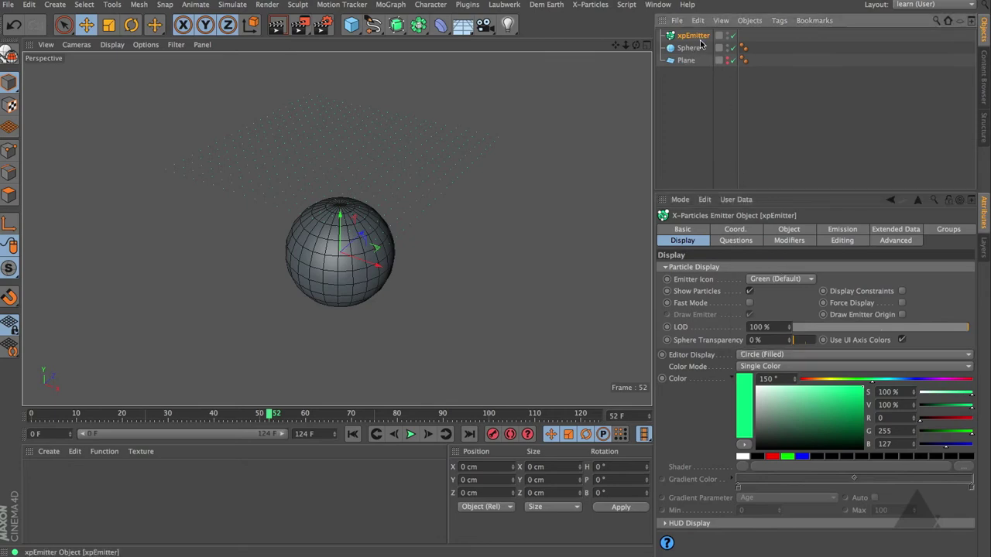
{"action": "left_click", "coordinate": [788, 230]}
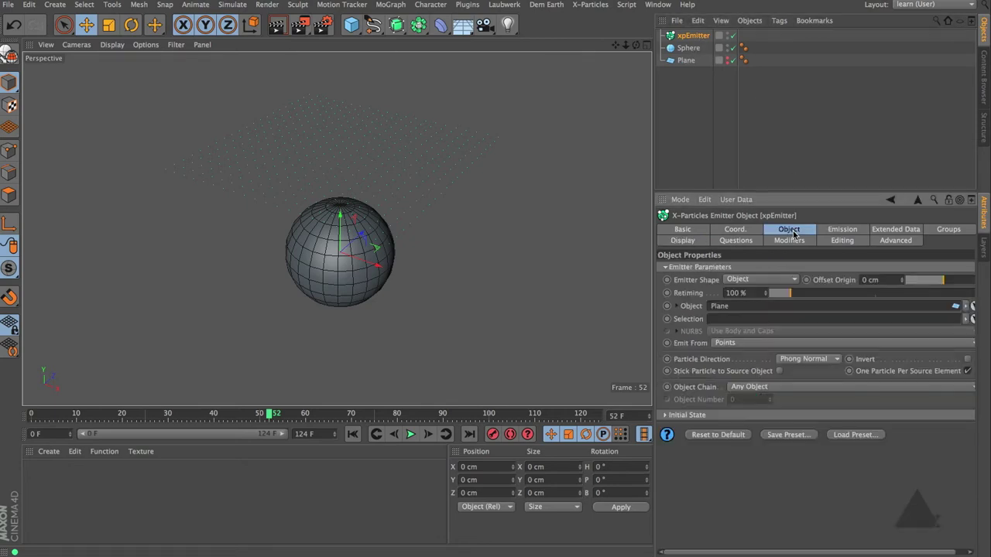
{"action": "left_click", "coordinate": [836, 230]}
{"action": "left_click", "coordinate": [721, 477]}
{"action": "type", "text": "2.5"}
{"action": "key", "text": "Return"}
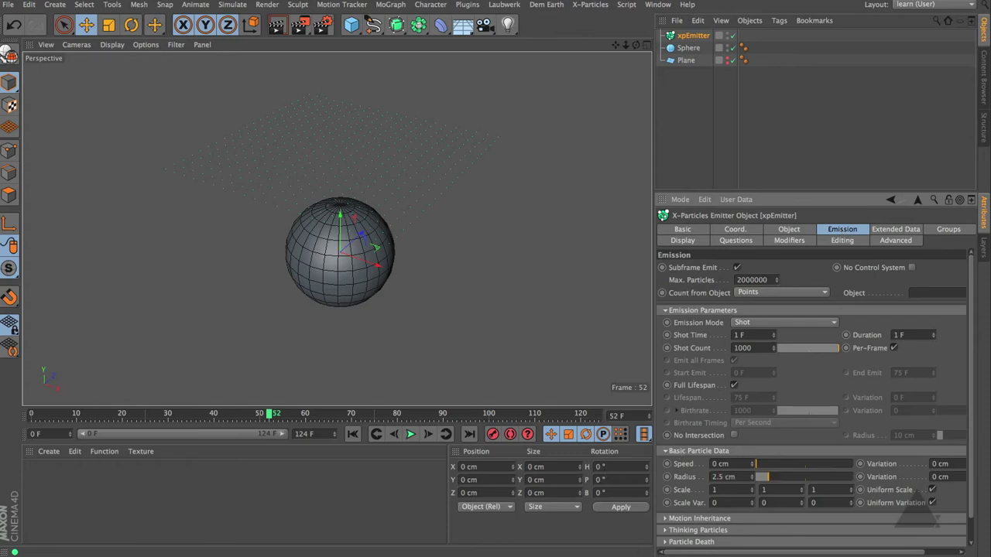
{"action": "left_click", "coordinate": [352, 434]}
{"action": "left_click", "coordinate": [410, 434]}
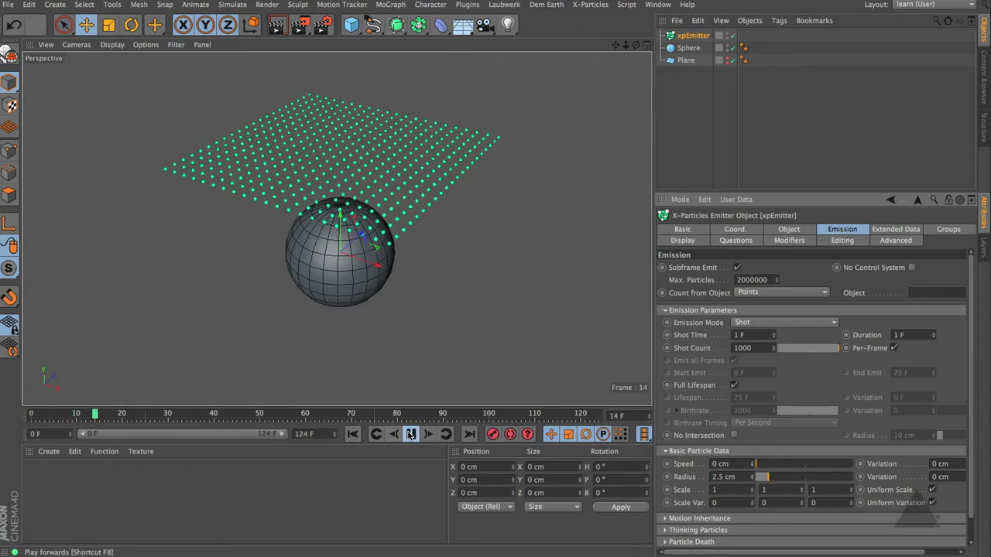
{"action": "left_click", "coordinate": [410, 434]}
{"action": "left_click", "coordinate": [353, 434]}
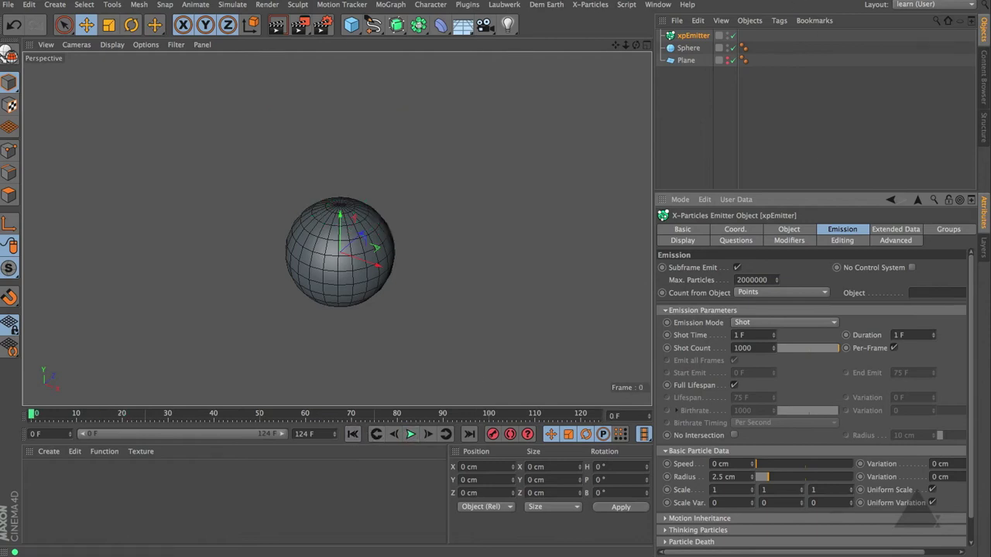
Add an xpGravity modifier at 981 cm strength and play to watch particles fall.
{"action": "left_click", "coordinate": [600, 3]}
{"action": "mouse_move", "coordinate": [631, 277]}
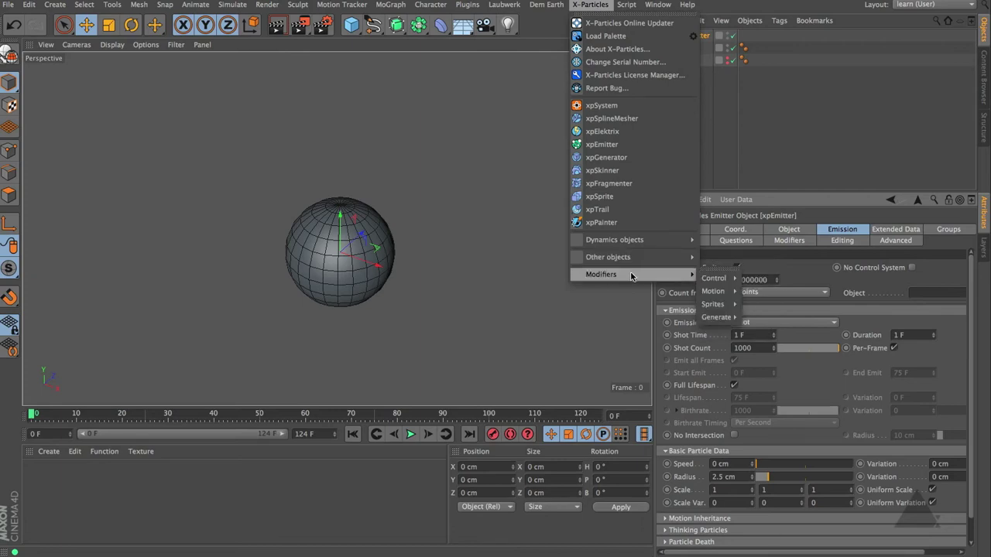
{"action": "mouse_move", "coordinate": [714, 291]}
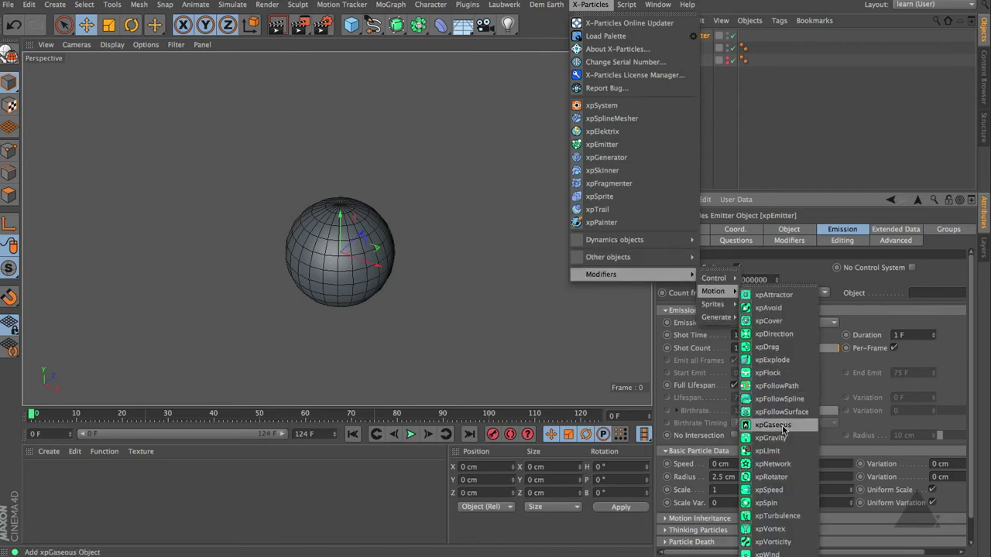
{"action": "left_click", "coordinate": [771, 438]}
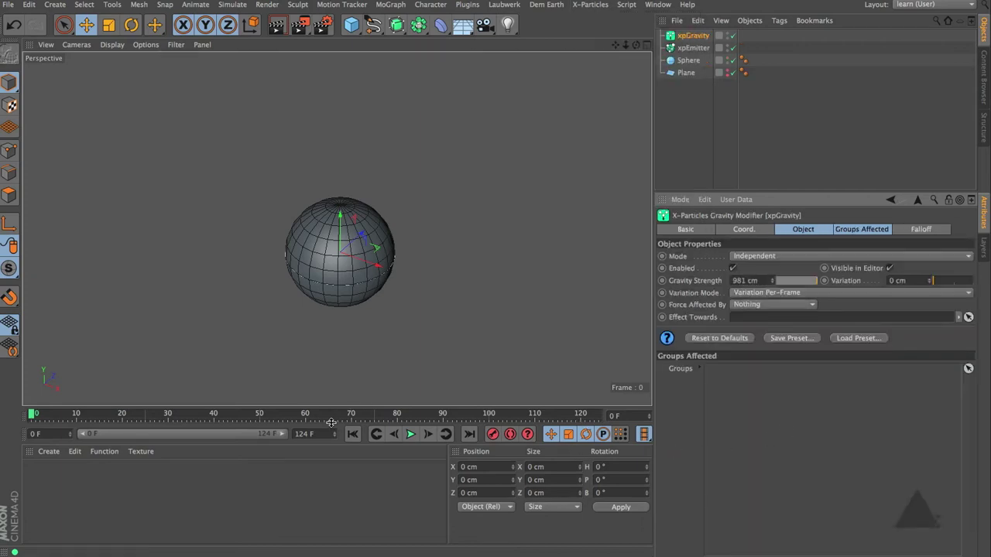
{"action": "left_click", "coordinate": [410, 434]}
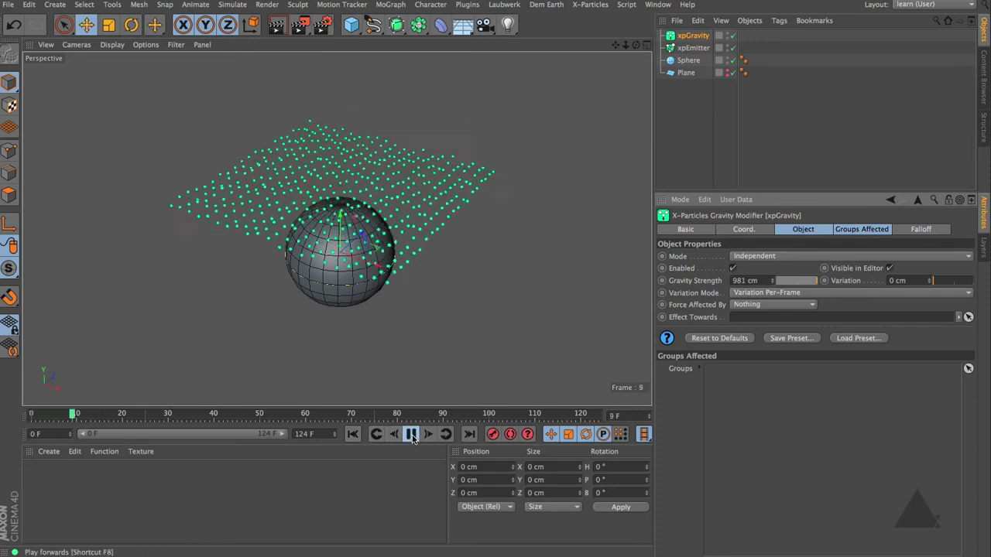
{"action": "left_click", "coordinate": [411, 434]}
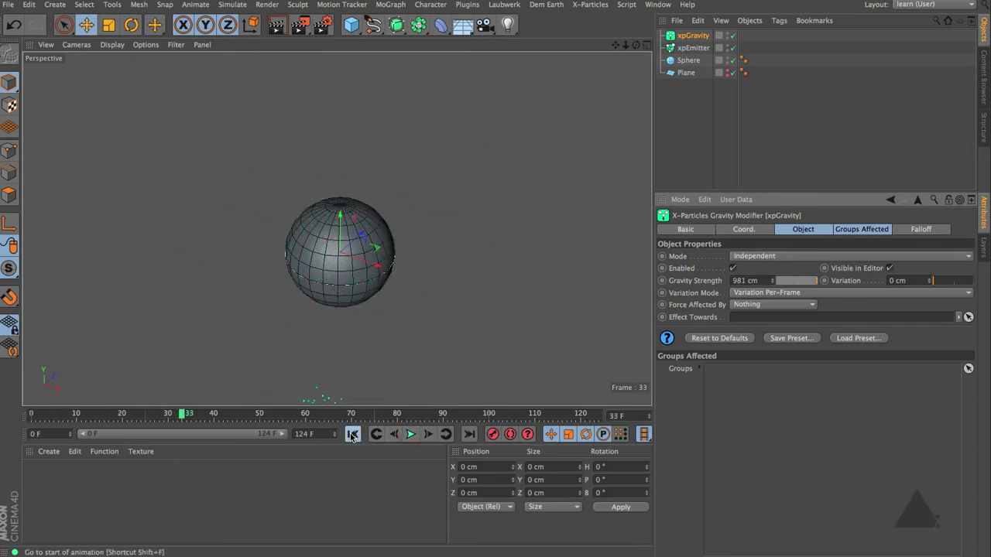
{"action": "left_click", "coordinate": [352, 435]}
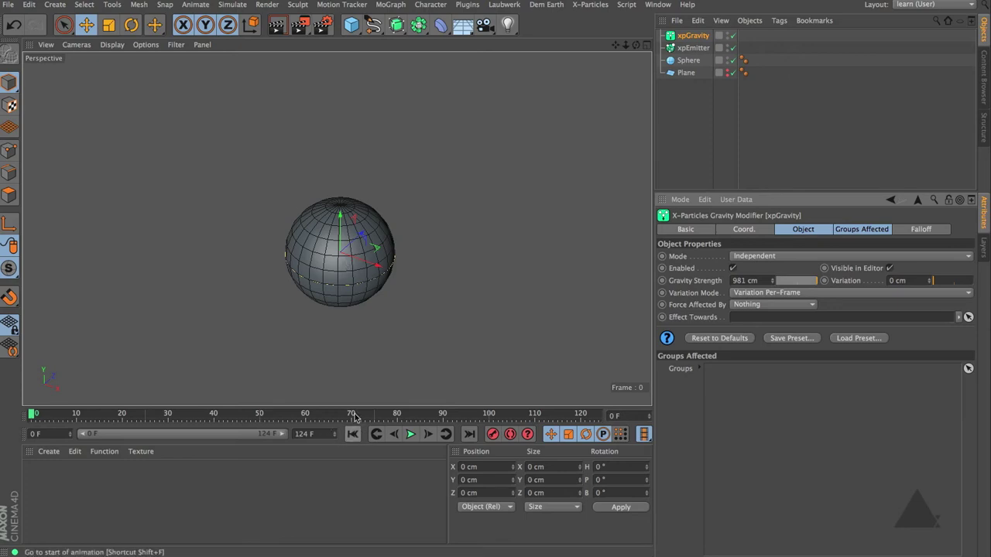
Tag the Sphere with an xpCollider (40% bounce, 1% friction) and test the collisions.
{"action": "right_click", "coordinate": [694, 63]}
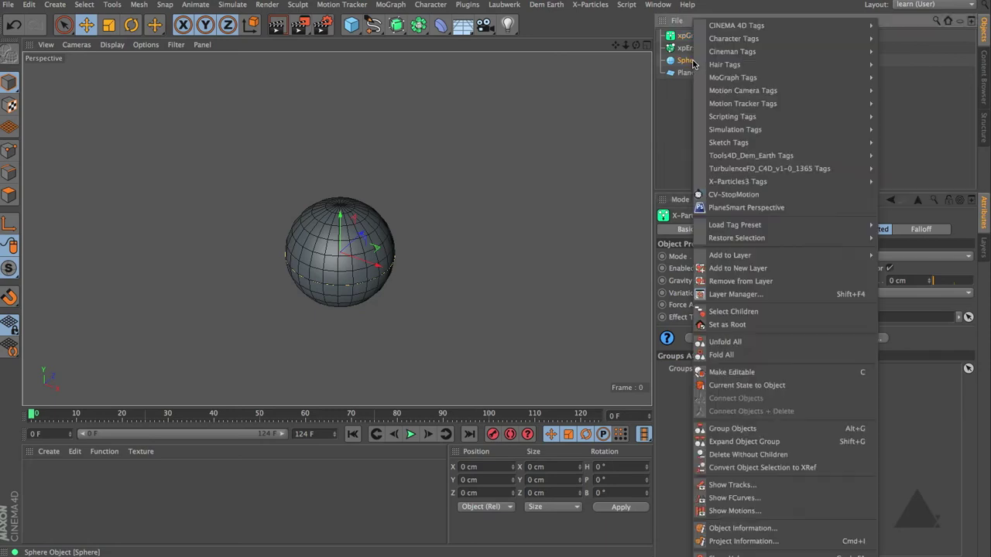
{"action": "mouse_move", "coordinate": [754, 184]}
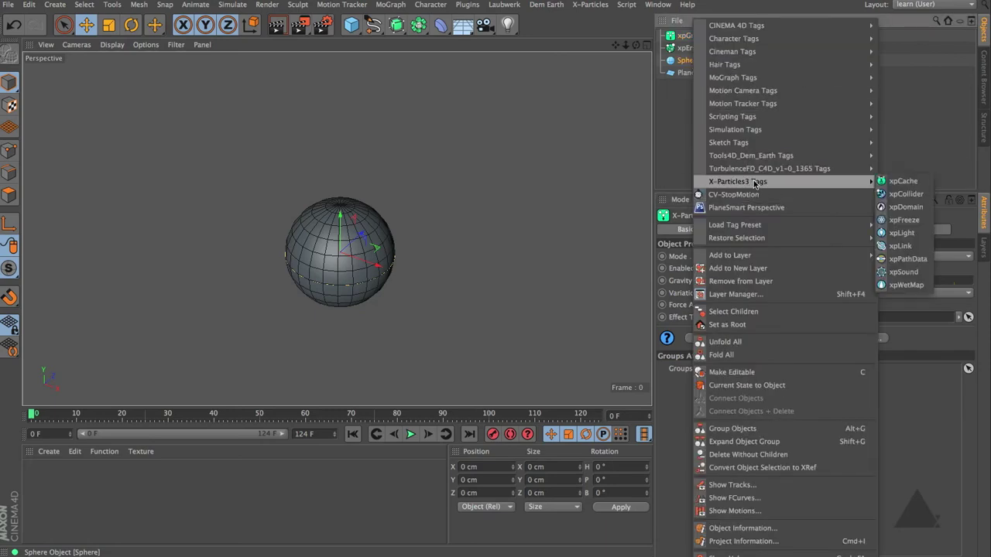
{"action": "left_click", "coordinate": [905, 194]}
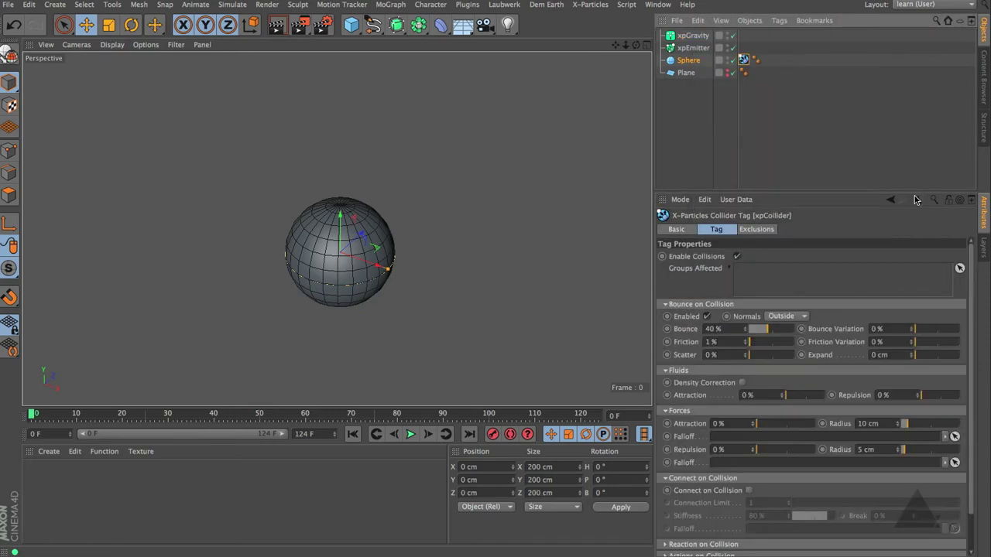
{"action": "left_click", "coordinate": [411, 435]}
{"action": "left_click", "coordinate": [411, 435]}
{"action": "left_click", "coordinate": [353, 434]}
{"action": "left_click", "coordinate": [577, 6]}
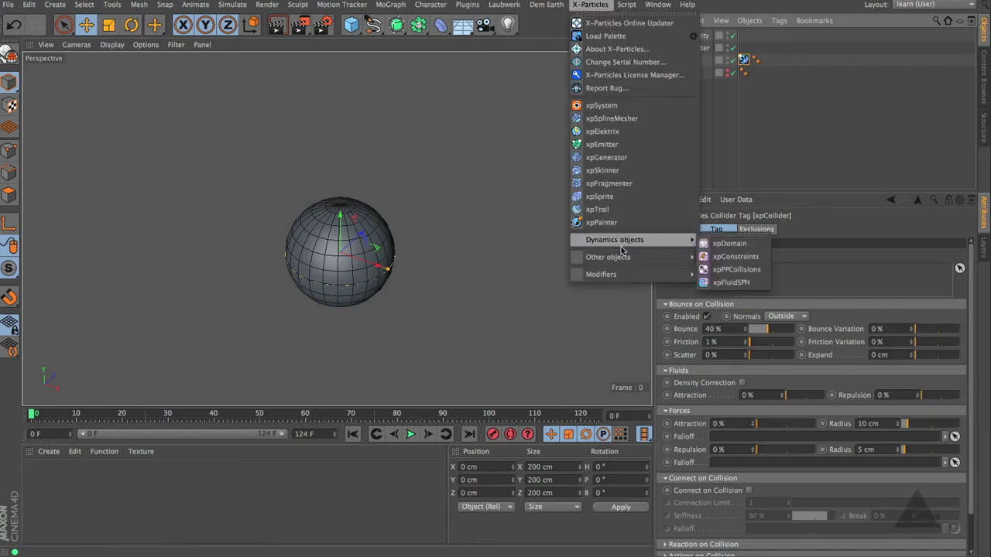
Add xpConstraints connecting particles at birth (80% stiffness, 40 cm radius, 50% break) and test it.
{"action": "mouse_move", "coordinate": [616, 243]}
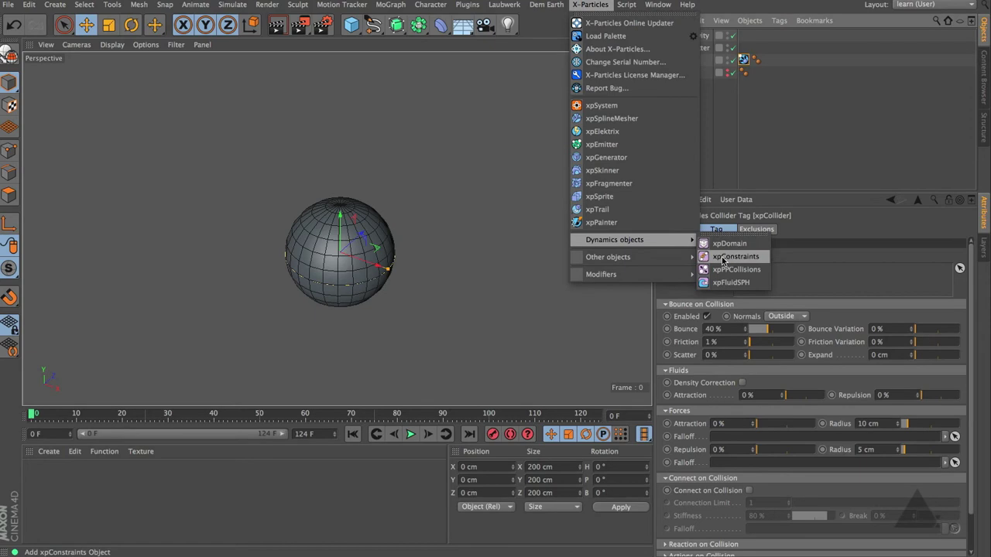
{"action": "left_click", "coordinate": [723, 257]}
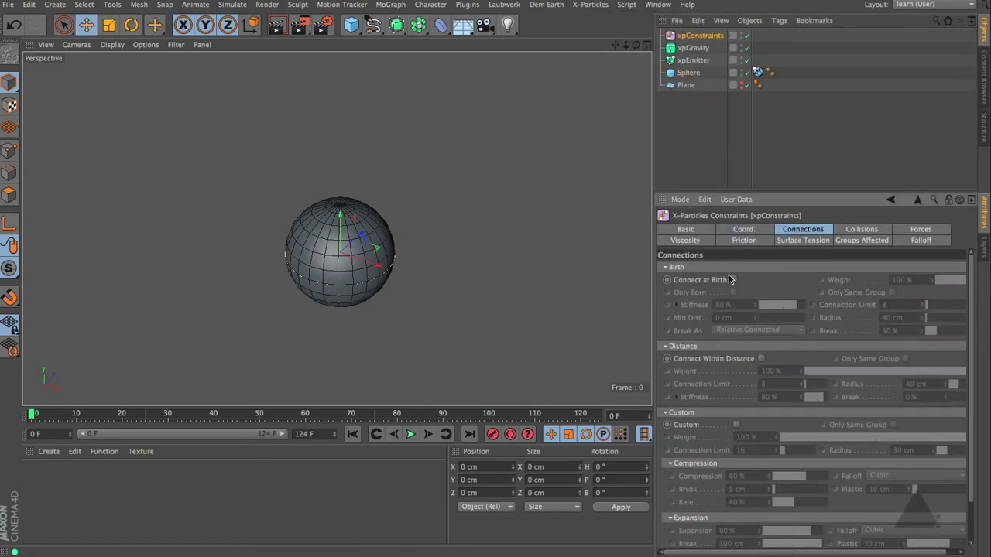
{"action": "left_click", "coordinate": [733, 280]}
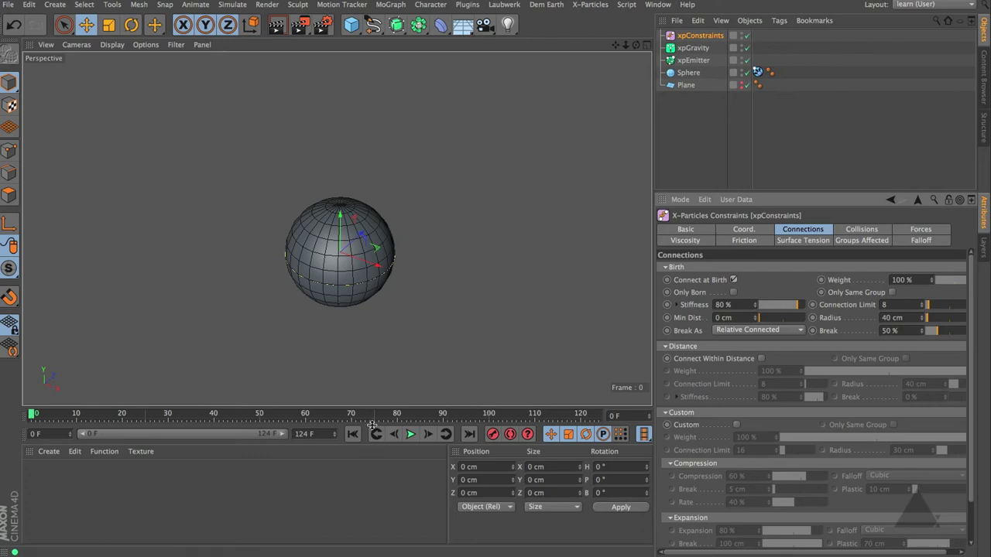
{"action": "left_click", "coordinate": [411, 435]}
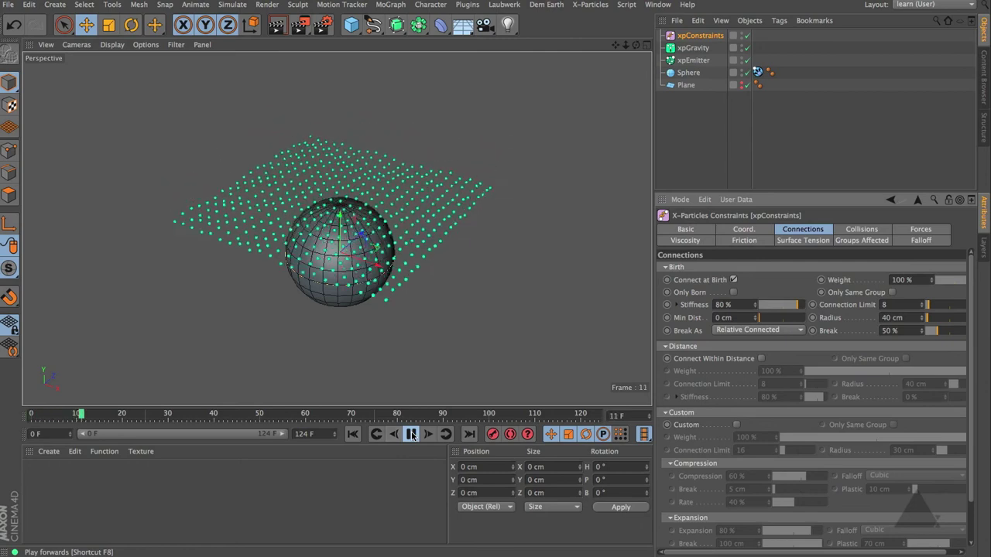
{"action": "left_click", "coordinate": [411, 435]}
{"action": "left_click", "coordinate": [362, 435]}
{"action": "left_click", "coordinate": [411, 435]}
{"action": "left_click", "coordinate": [411, 435]}
{"action": "left_click", "coordinate": [352, 435]}
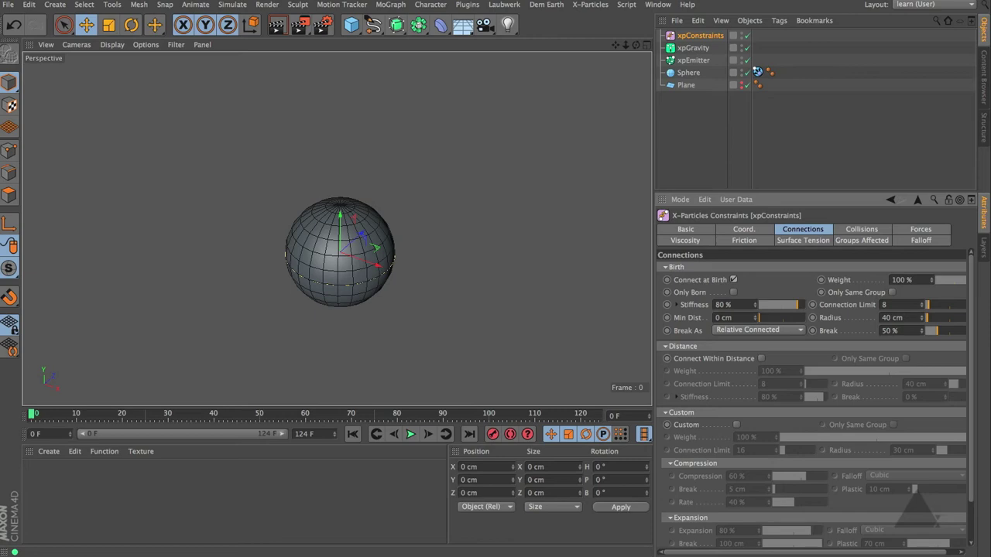
Raise the project's X-Particles dynamics Iterations from 3 to 10 and play the simulation.
{"action": "key", "text": "ctrl+d"}
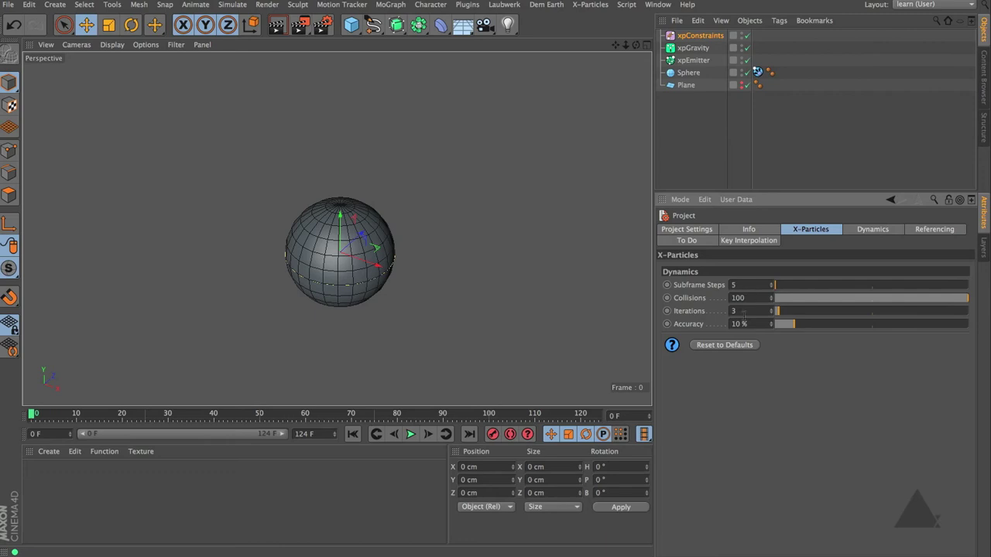
{"action": "left_click", "coordinate": [748, 313]}
{"action": "type", "text": "10"}
{"action": "key", "text": "Return"}
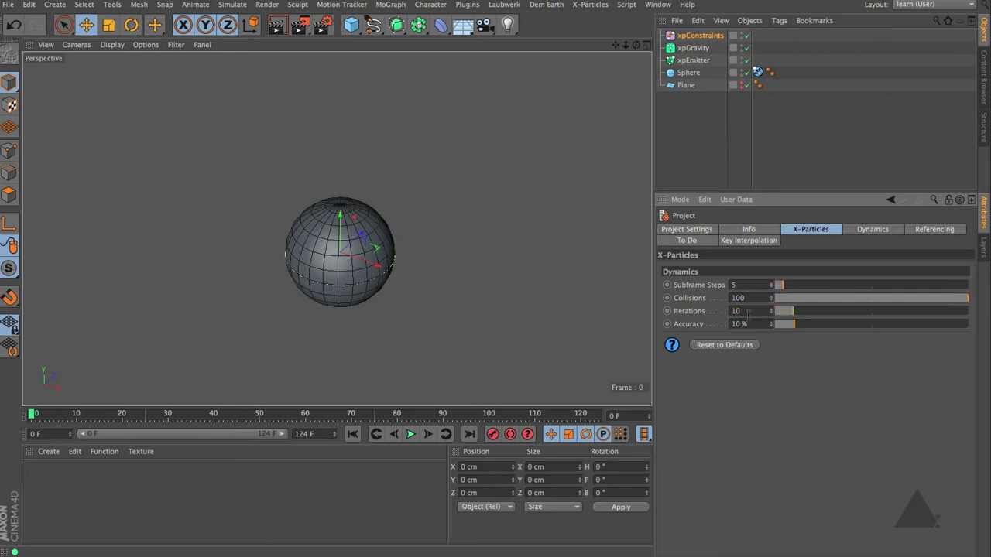
{"action": "left_click", "coordinate": [410, 434]}
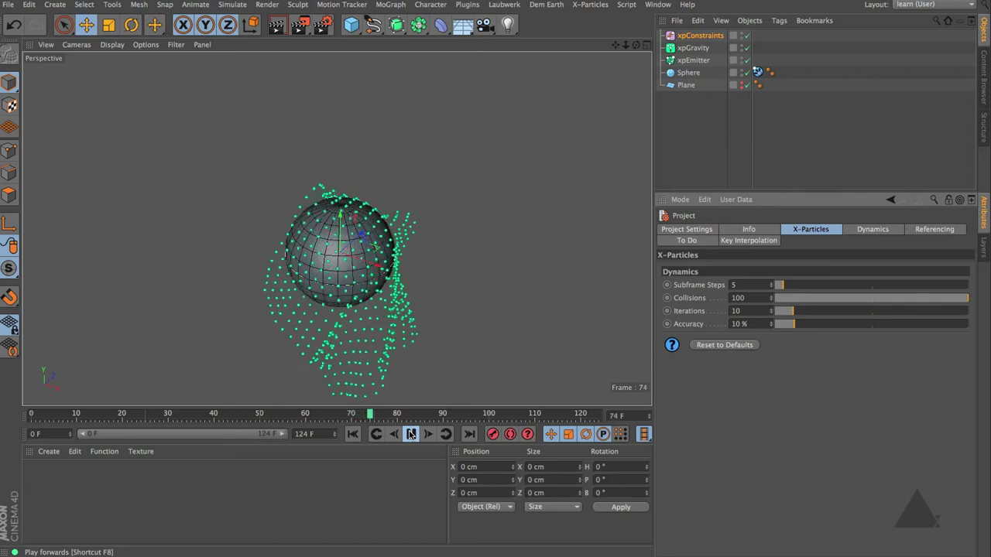
{"action": "left_click", "coordinate": [410, 434]}
Unhide the Plane and add an xpDeformer under it, driven by xpEmitter at 100% strength.
{"action": "left_click", "coordinate": [353, 434]}
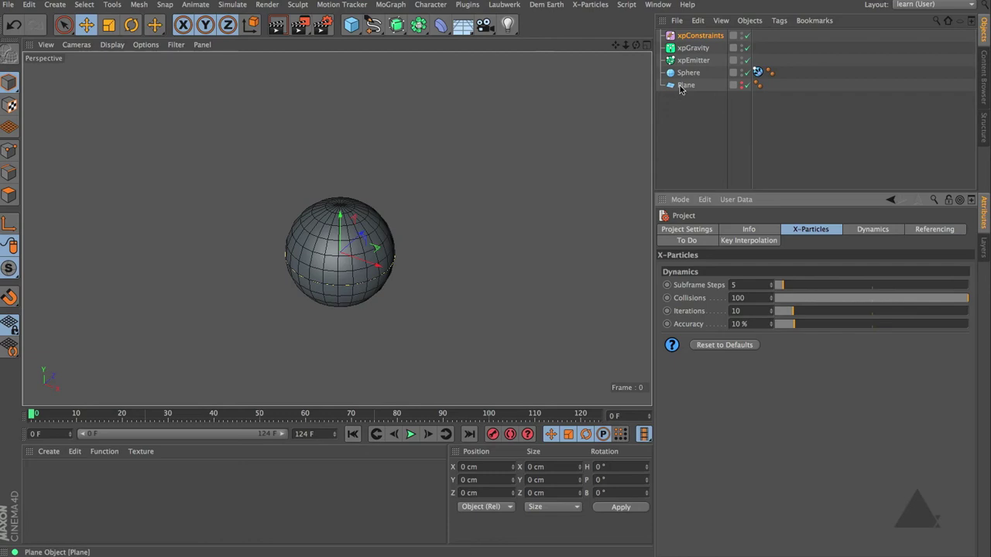
{"action": "left_click", "coordinate": [740, 90]}
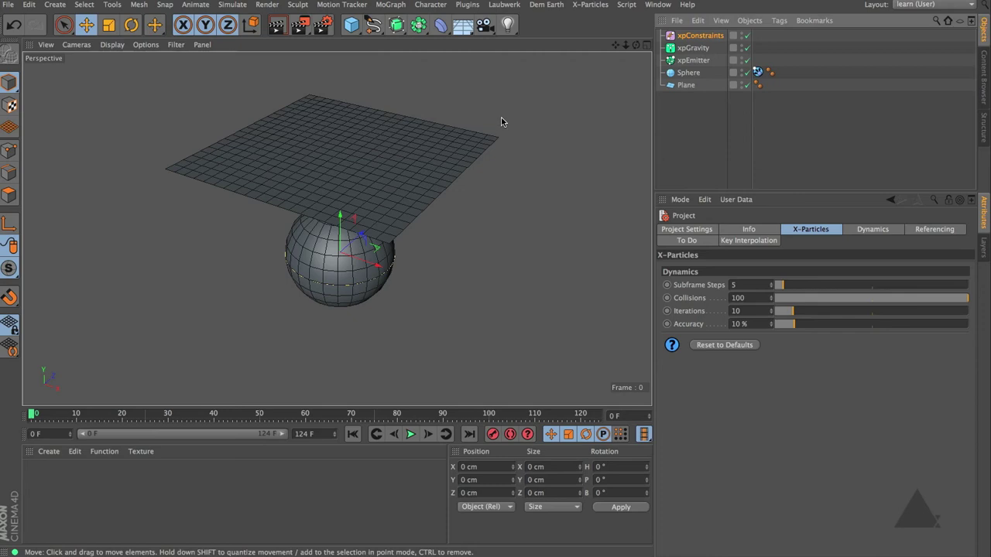
{"action": "left_click", "coordinate": [696, 85]}
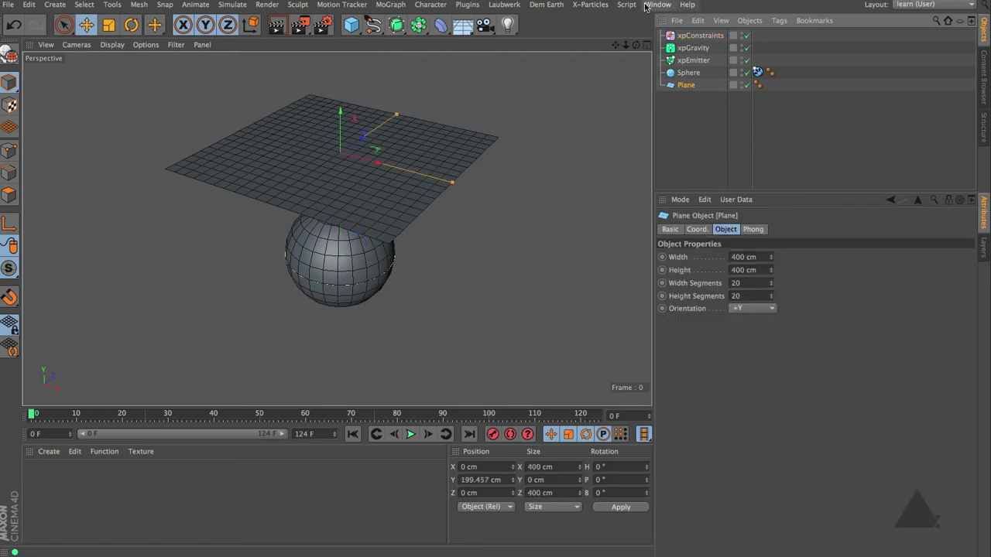
{"action": "left_click", "coordinate": [589, 5]}
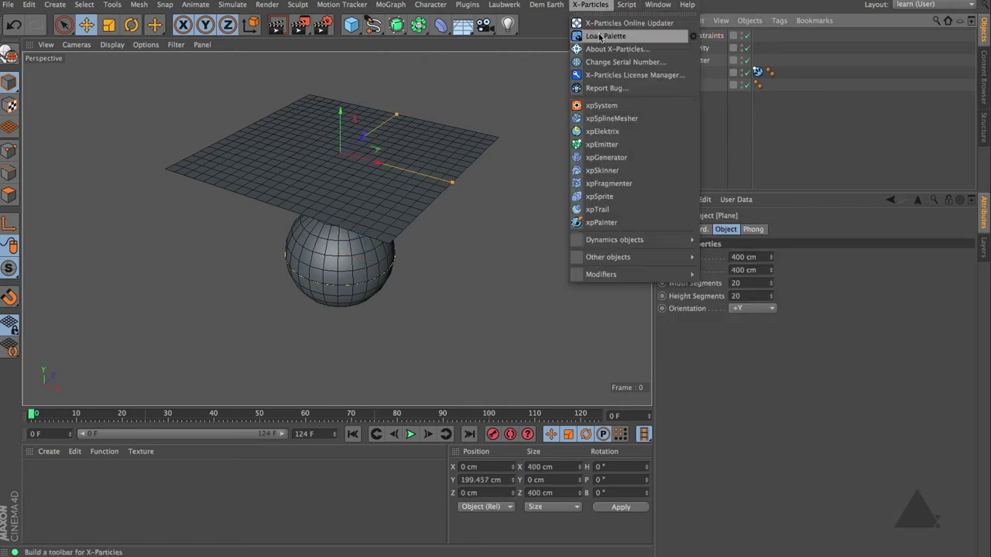
{"action": "mouse_move", "coordinate": [625, 260]}
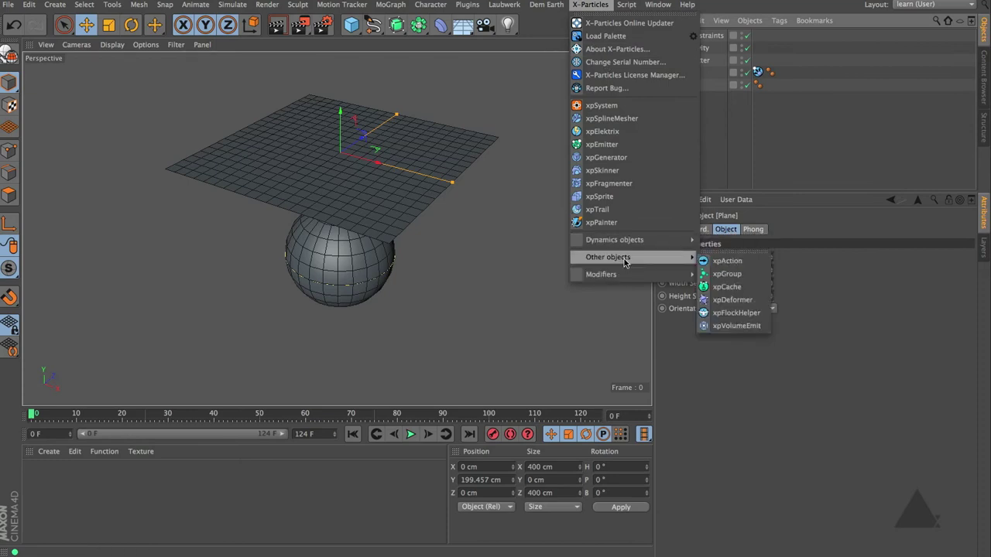
{"action": "left_click", "coordinate": [732, 301]}
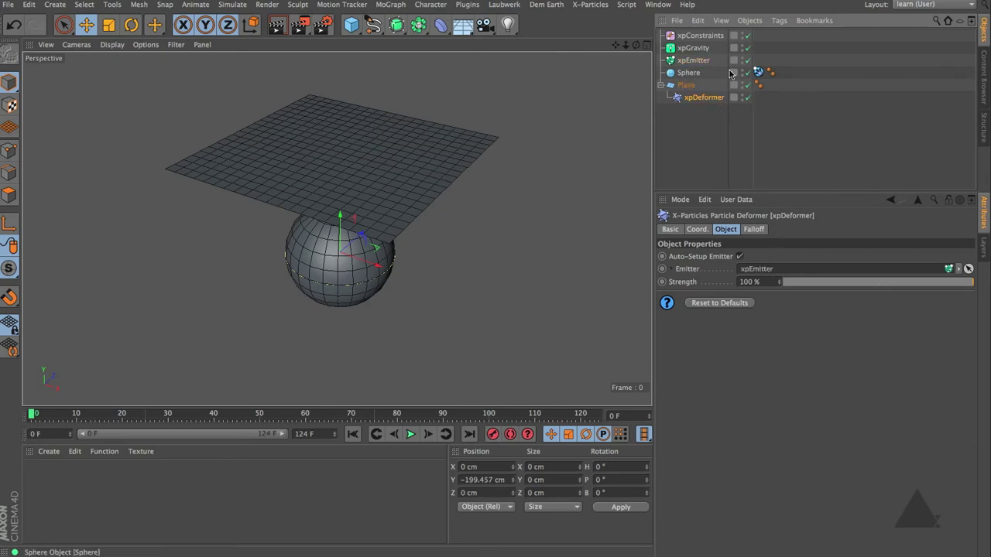
Play the simulation to see the Plane drape over the sphere in Gouraud shading without lines.
{"action": "left_click", "coordinate": [691, 164]}
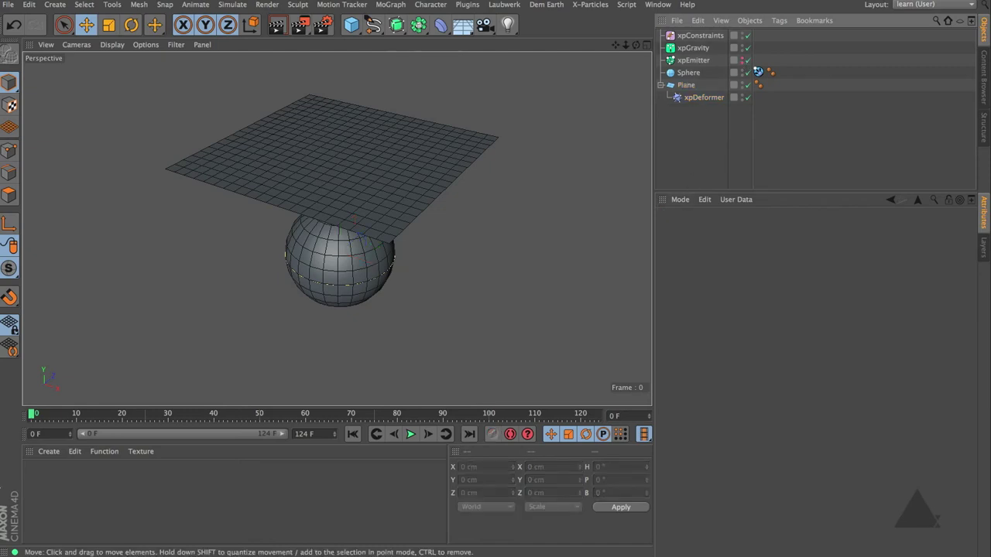
{"action": "left_click", "coordinate": [411, 435]}
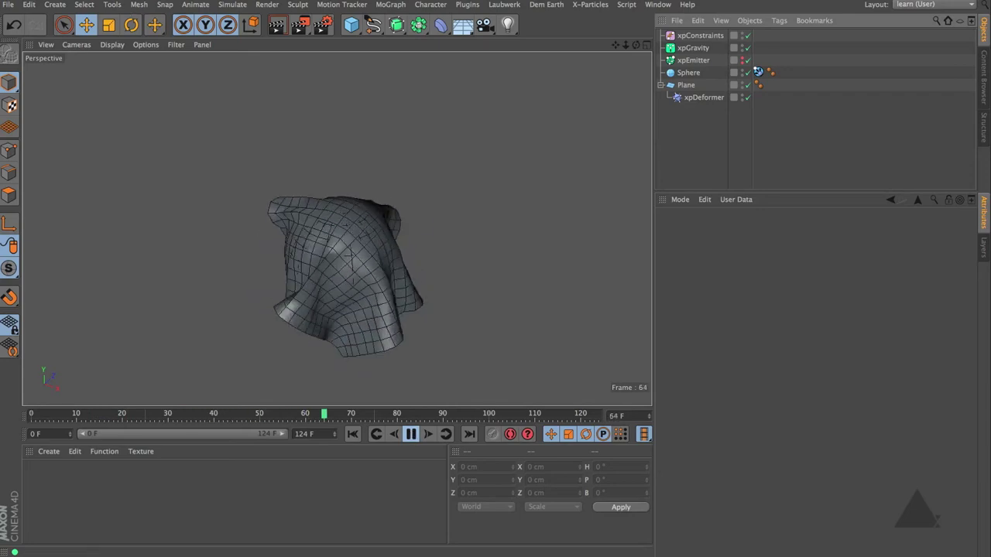
{"action": "left_click", "coordinate": [112, 44]}
{"action": "left_click", "coordinate": [143, 62]}
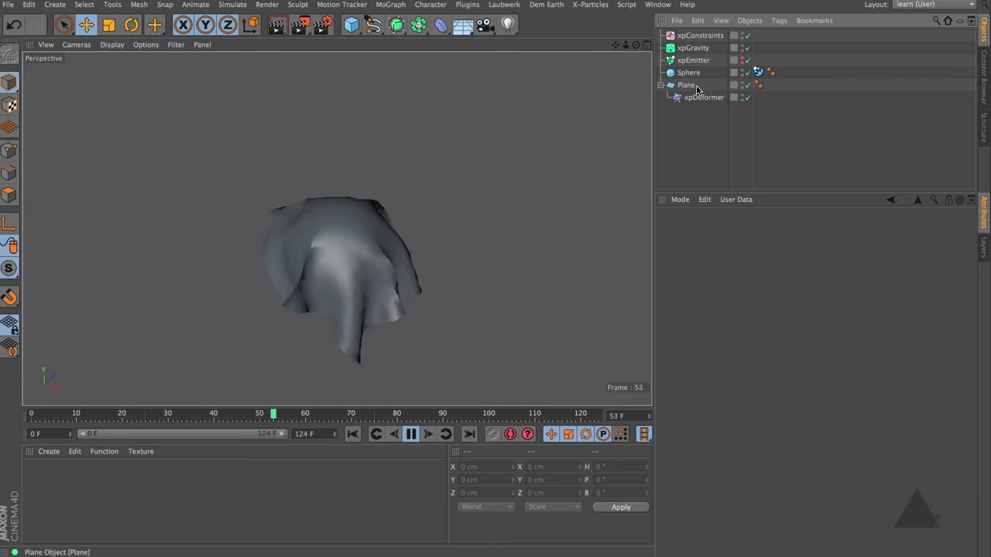
Nest the Plane under a Subdivision Surface (Editor 2, Renderer 3), rewind to frame 0, and disable it.
{"action": "left_click", "coordinate": [687, 85]}
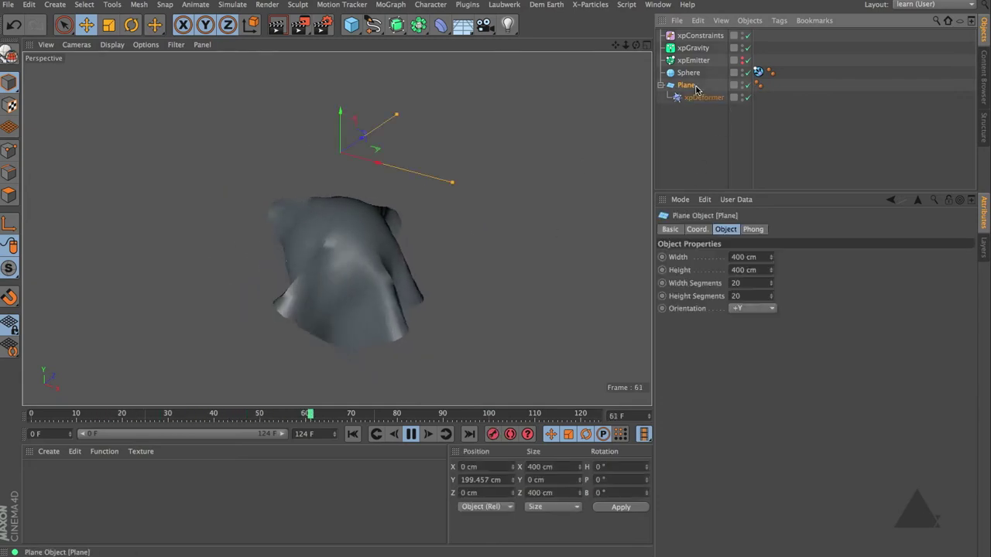
{"action": "left_click", "coordinate": [395, 25], "text": "alt"}
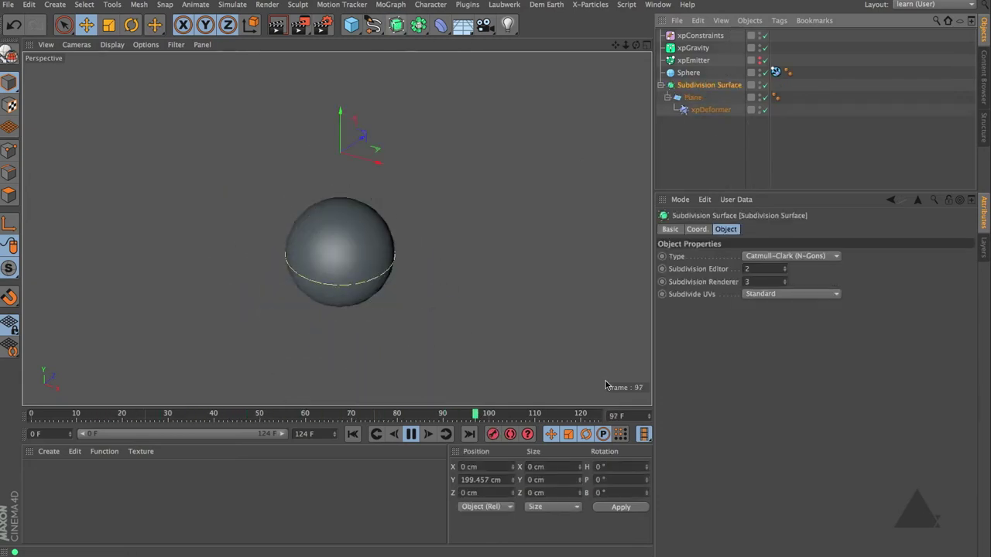
{"action": "left_click", "coordinate": [411, 434]}
{"action": "left_click", "coordinate": [352, 434]}
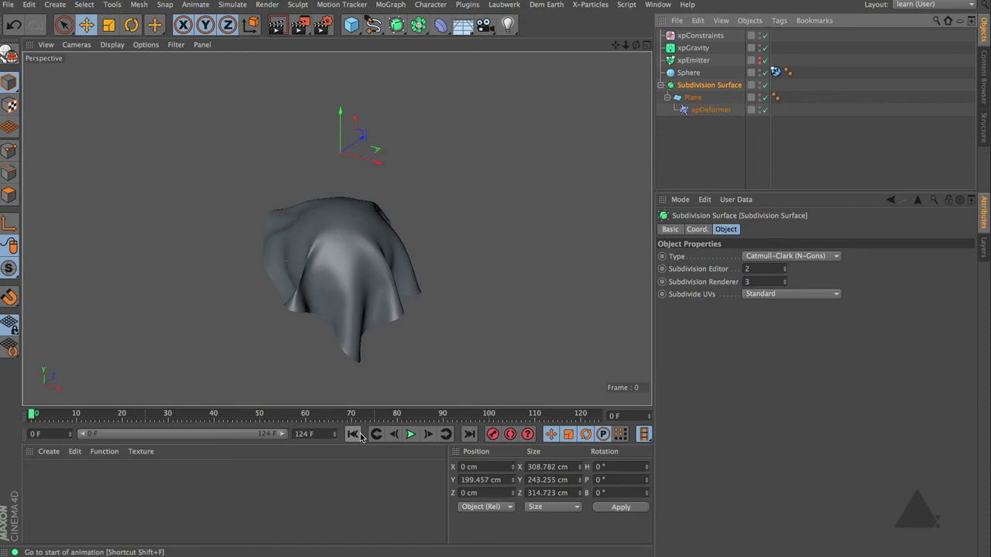
{"action": "left_click", "coordinate": [764, 84]}
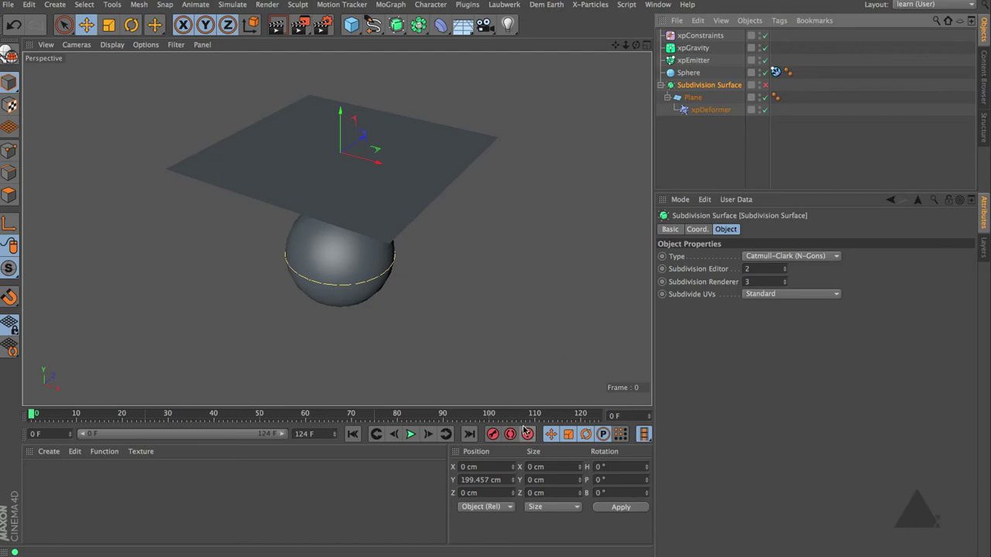
Step a few frames forward in side view, then return to perspective facing the plane.
{"action": "key", "text": "F3"}
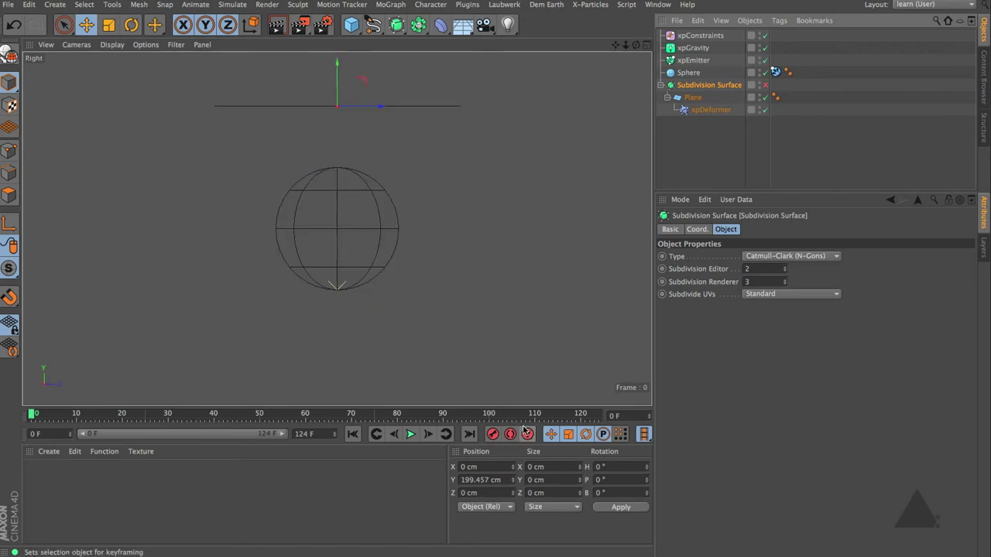
{"action": "left_click", "coordinate": [428, 435]}
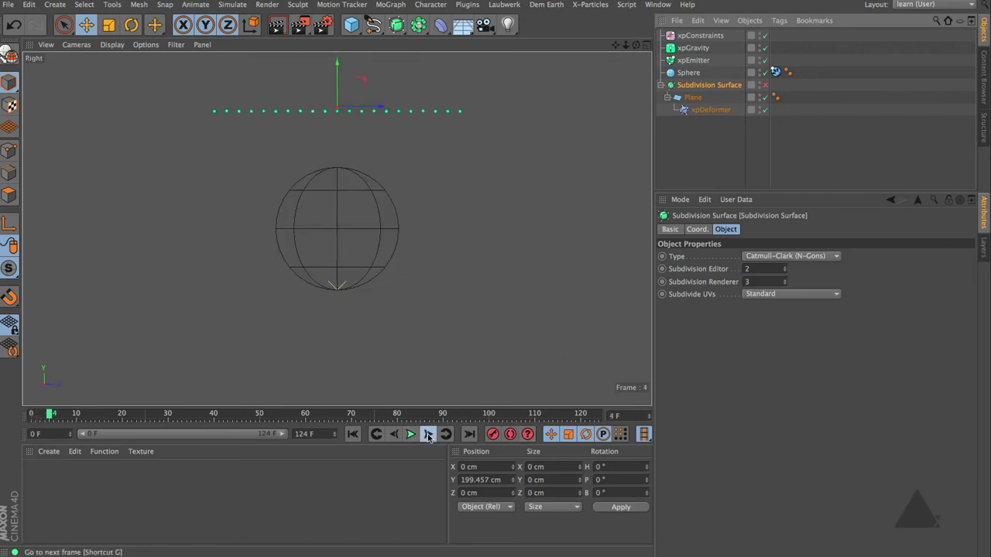
{"action": "left_click", "coordinate": [428, 435]}
{"action": "left_click", "coordinate": [428, 435]}
{"action": "left_click", "coordinate": [428, 435]}
{"action": "key", "text": "F1"}
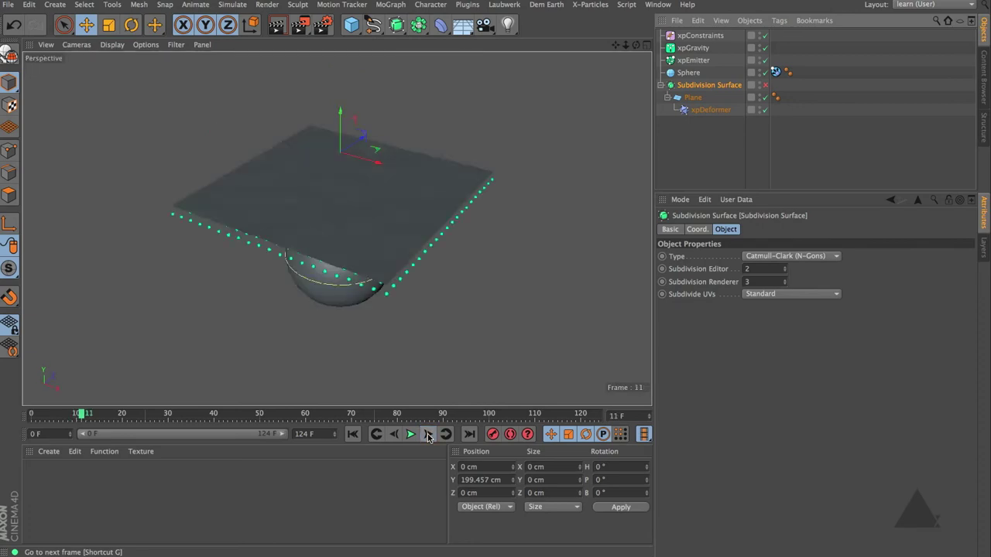
{"action": "mouse_move", "coordinate": [385, 285]}
{"action": "left_mouse_down", "text": "alt"}
{"action": "mouse_move", "coordinate": [324, 237]}
{"action": "mouse_move", "coordinate": [420, 206]}
{"action": "mouse_move", "coordinate": [315, 250]}
{"action": "mouse_move", "coordinate": [348, 263]}
{"action": "left_mouse_up", "text": "alt"}
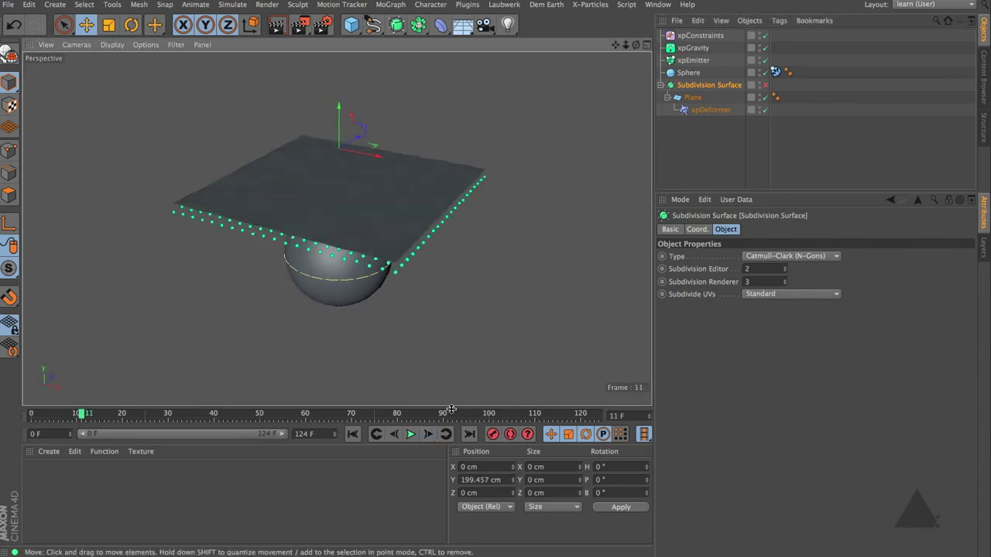
Play the cloth simulation from the start, stop it, and reset to frame 0.
{"action": "left_click", "coordinate": [353, 434]}
{"action": "left_click", "coordinate": [410, 434]}
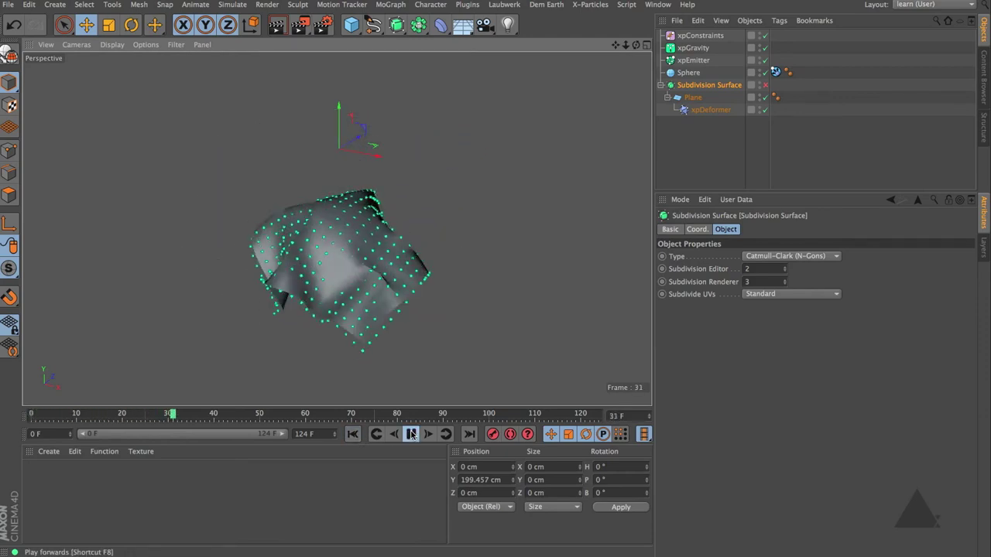
{"action": "left_click", "coordinate": [410, 434]}
{"action": "left_click", "coordinate": [352, 434]}
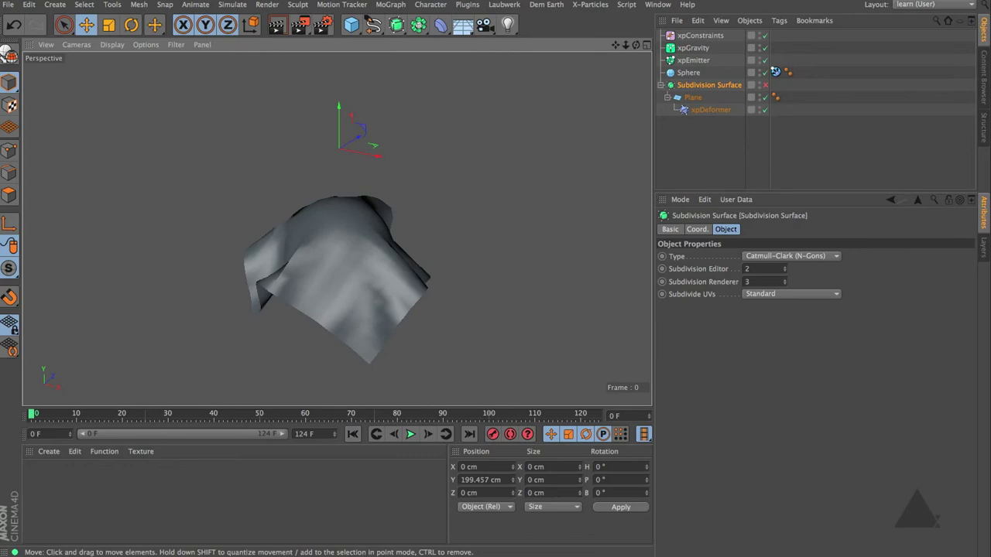
Add an X-Particles xpCache object and build the cache for the cloth simulation.
{"action": "left_click", "coordinate": [590, 5]}
{"action": "mouse_move", "coordinate": [617, 258]}
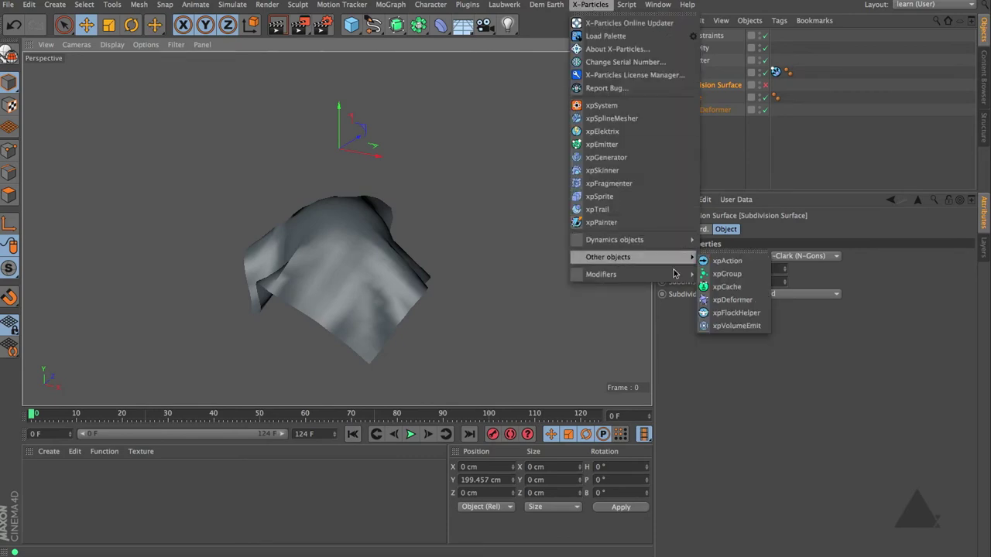
{"action": "left_click", "coordinate": [739, 287]}
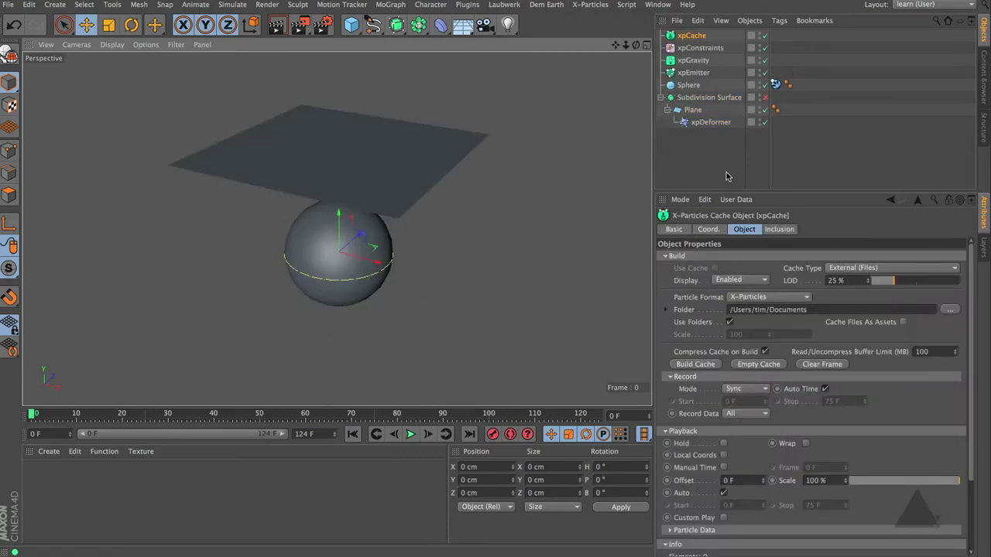
{"action": "left_click", "coordinate": [695, 363]}
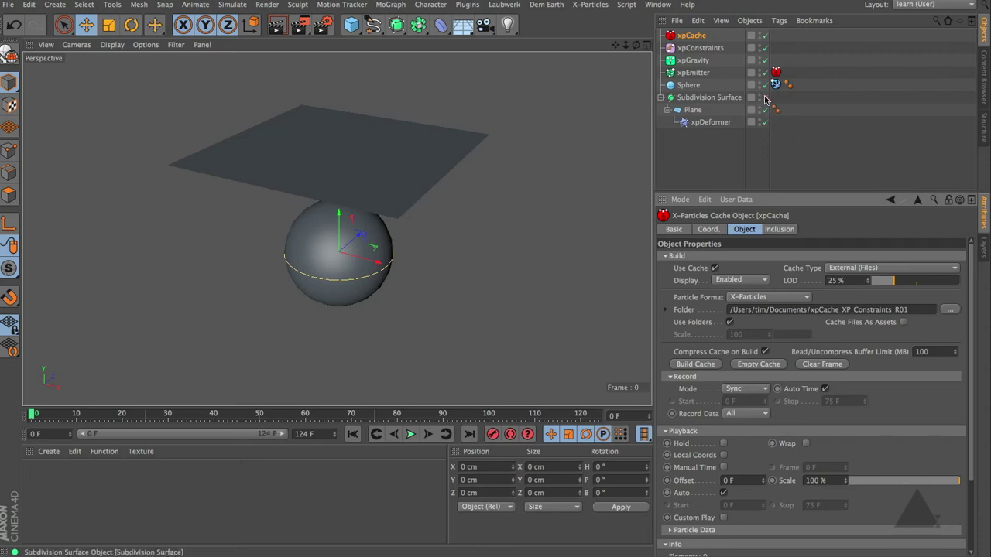
Play back the cached simulation, then stop and rewind to frame 0.
{"action": "left_click", "coordinate": [411, 435]}
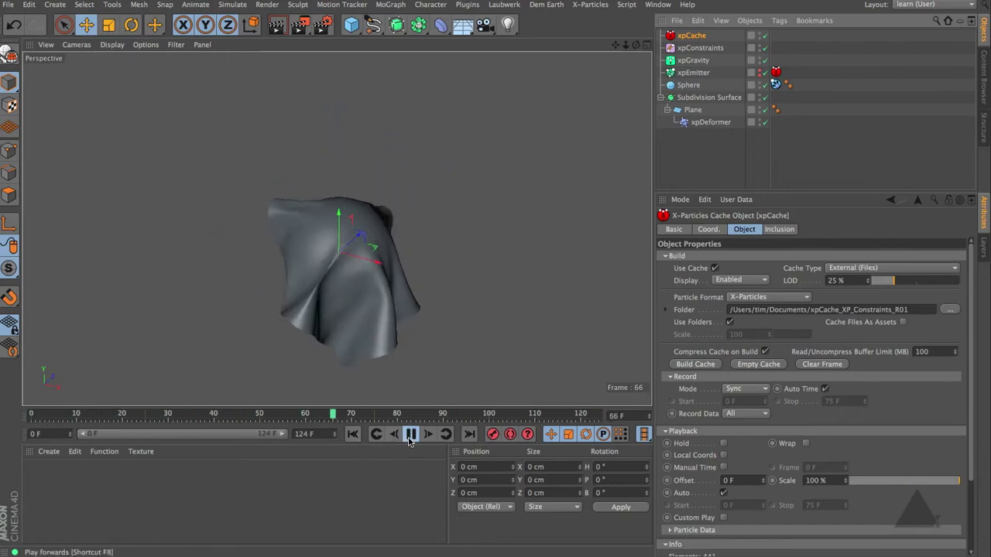
{"action": "left_click", "coordinate": [410, 435]}
{"action": "left_click", "coordinate": [353, 434]}
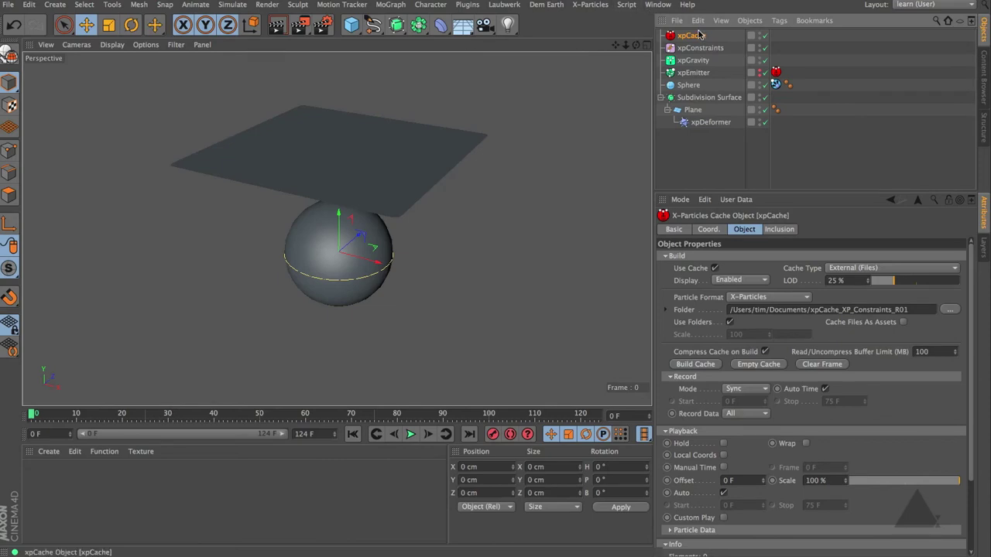
Empty the xpCache, confirming with Yes, and disable the Subdivision Surface object.
{"action": "left_click", "coordinate": [761, 364]}
{"action": "left_click", "coordinate": [489, 75]}
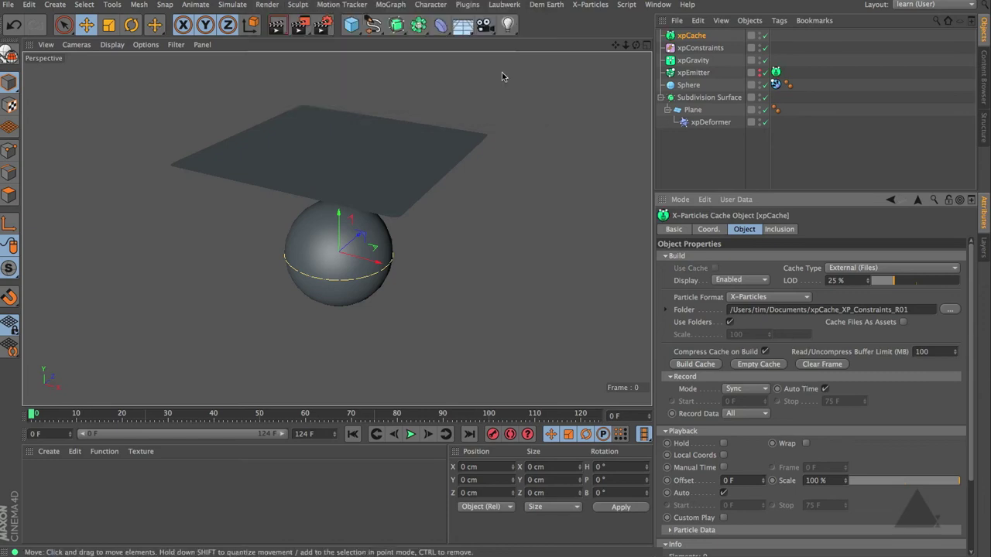
{"action": "left_click", "coordinate": [764, 98]}
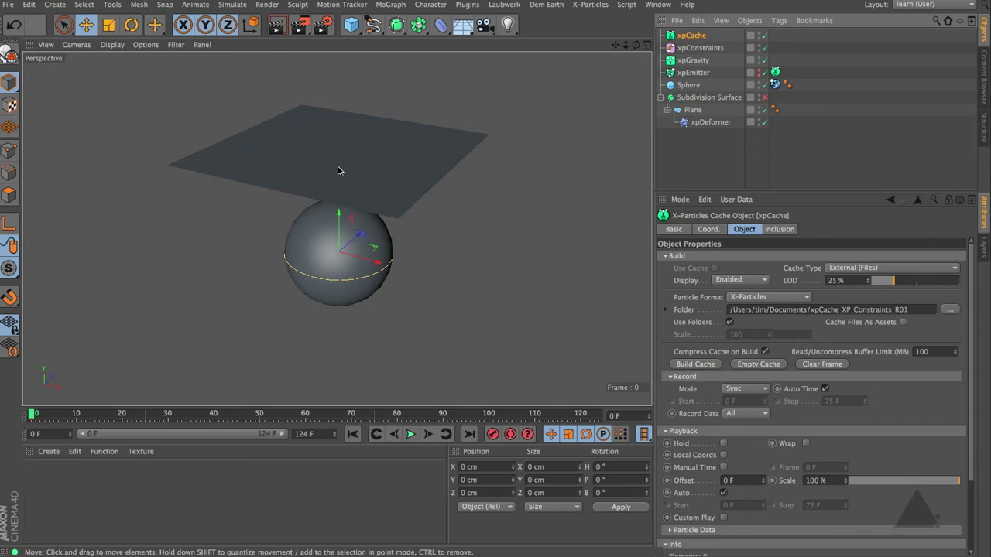
Add an xpFreeze modifier, preview the simulation with it, and rewind to frame 0.
{"action": "left_click", "coordinate": [588, 6]}
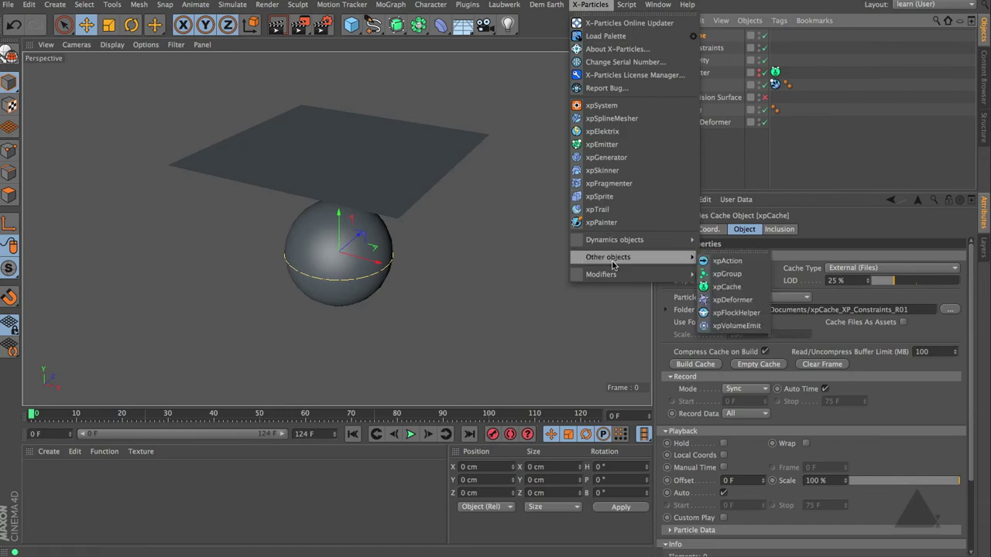
{"action": "mouse_move", "coordinate": [618, 278]}
{"action": "mouse_move", "coordinate": [711, 279]}
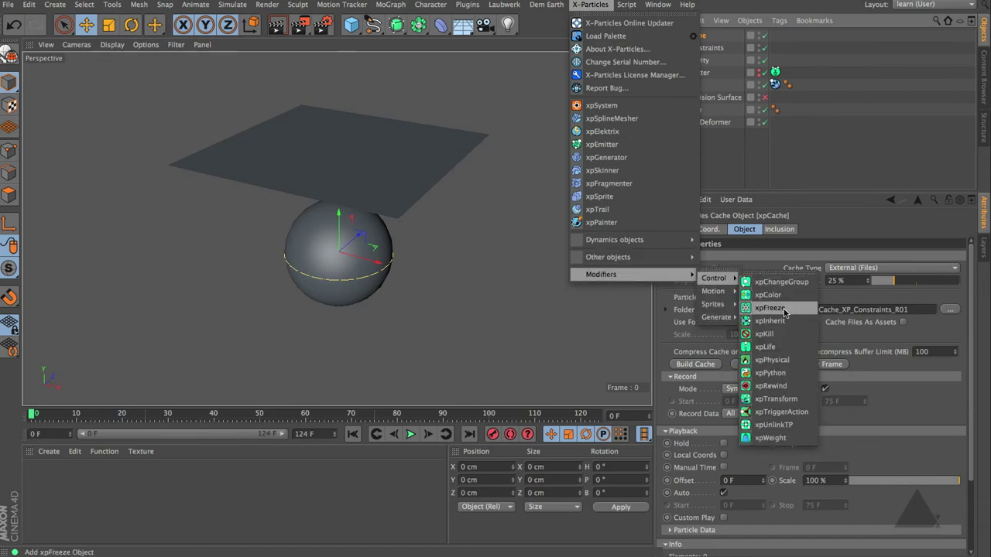
{"action": "left_click", "coordinate": [775, 309]}
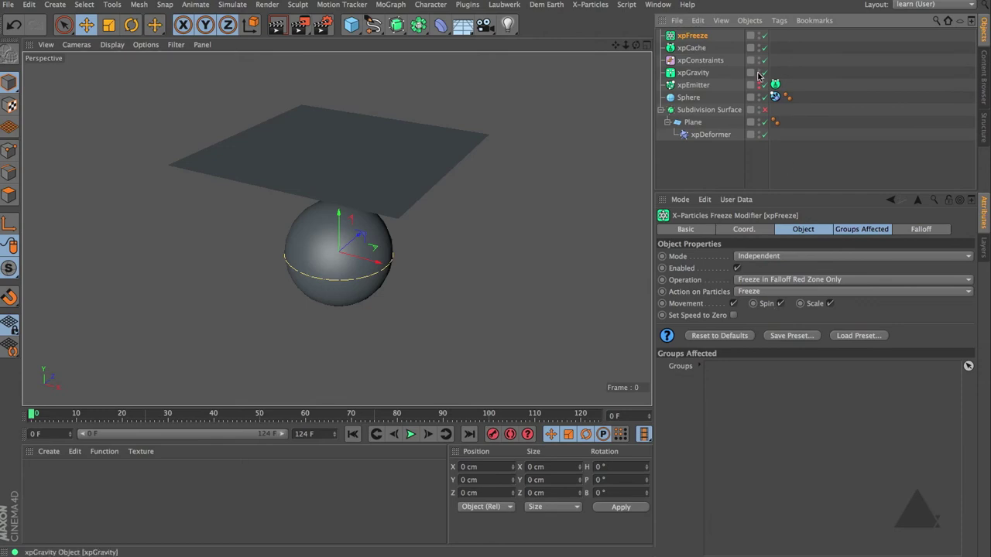
{"action": "left_click", "coordinate": [762, 122]}
{"action": "left_click", "coordinate": [761, 122]}
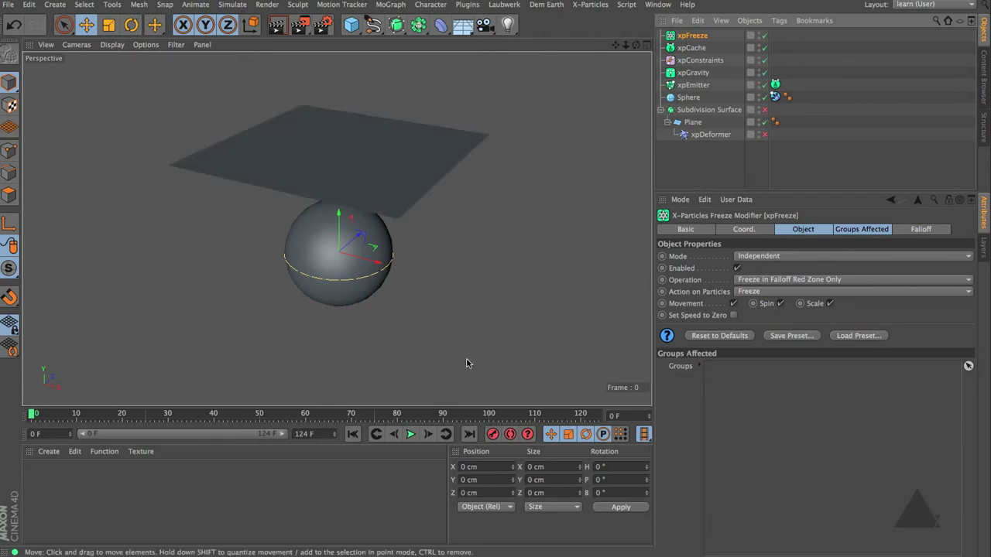
{"action": "left_click", "coordinate": [413, 436]}
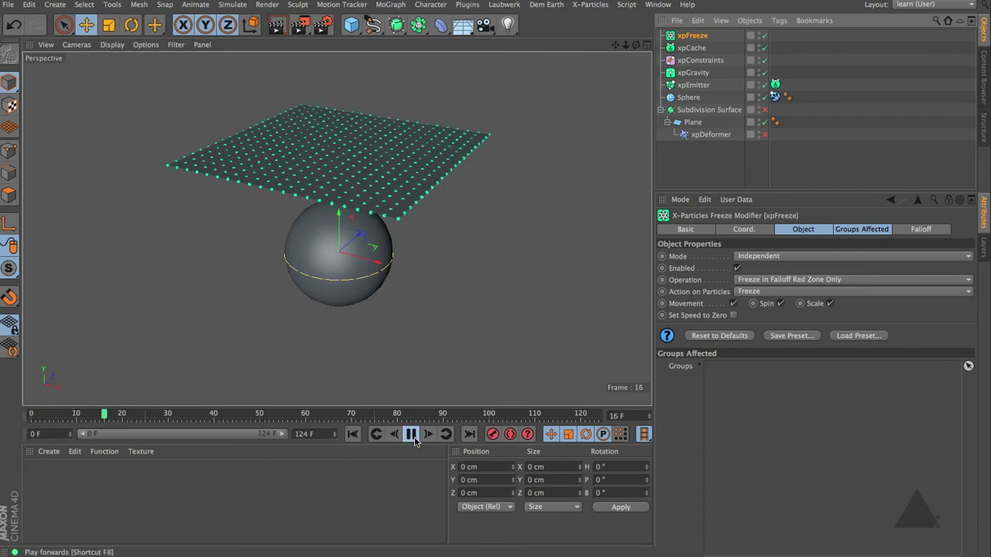
{"action": "left_click", "coordinate": [411, 434]}
{"action": "left_click", "coordinate": [352, 434]}
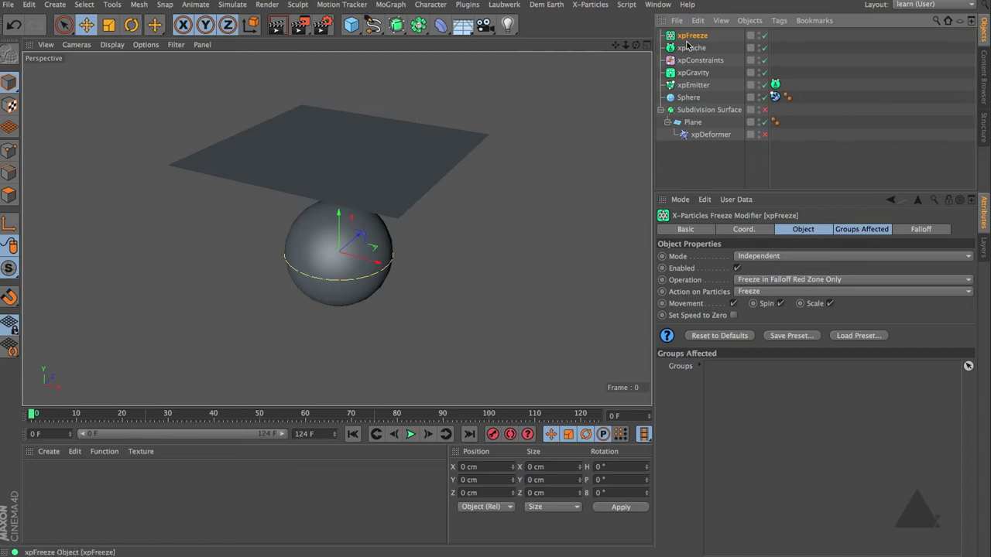
Give the xpFreeze falloff a +Z cylinder shape sized 15×15×200 cm with 0% falloff.
{"action": "left_click", "coordinate": [926, 228]}
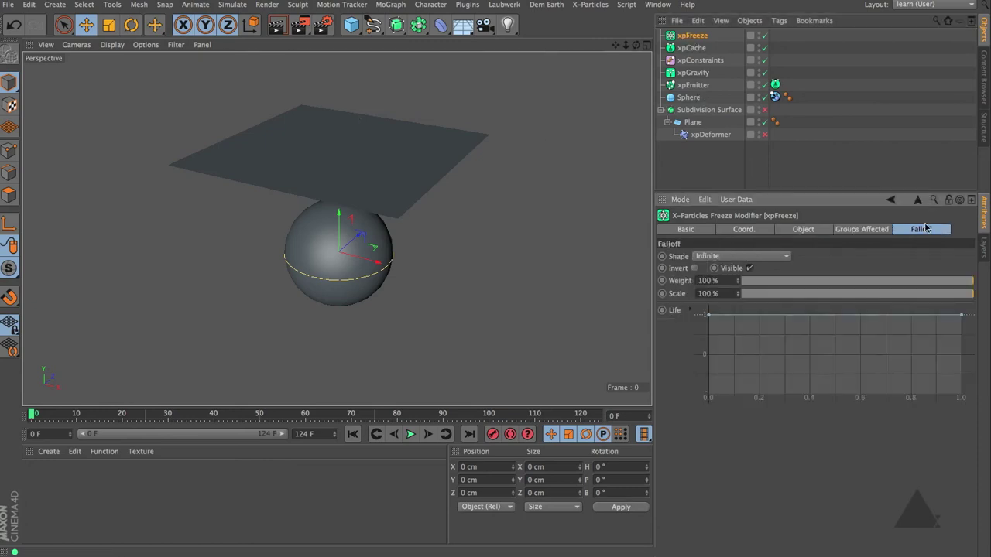
{"action": "left_click", "coordinate": [718, 257]}
{"action": "left_click", "coordinate": [744, 318]}
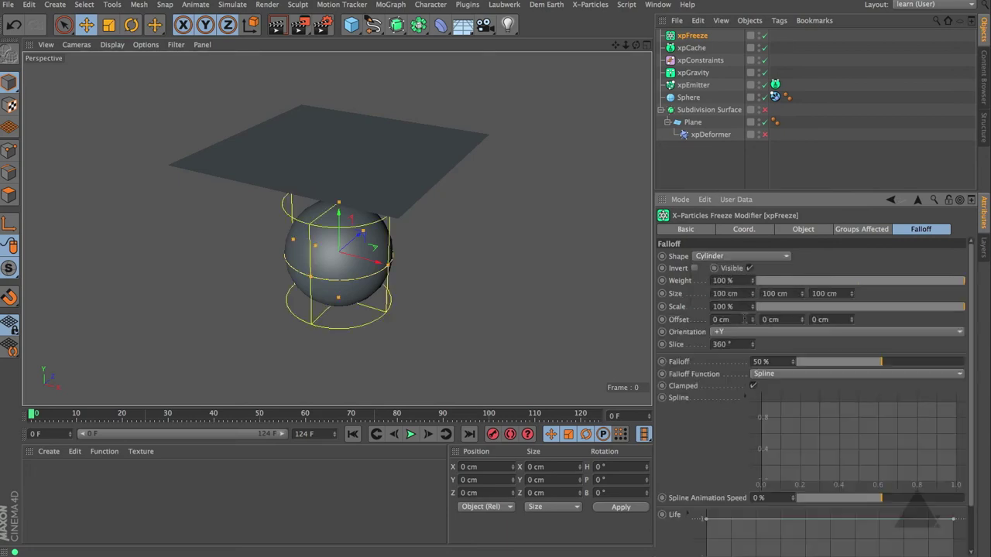
{"action": "left_click", "coordinate": [740, 333]}
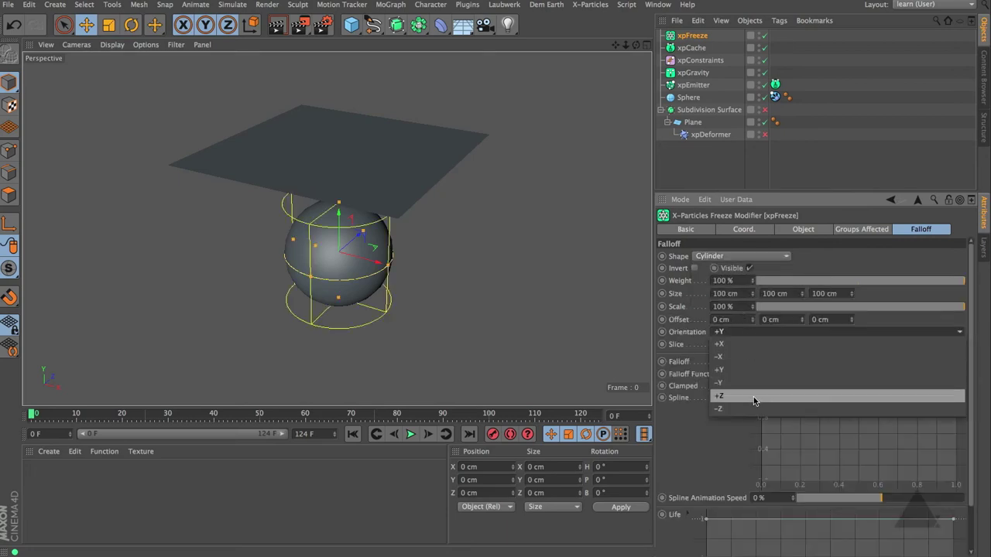
{"action": "left_click", "coordinate": [750, 398]}
{"action": "left_click_drag", "start_coordinate": [369, 269], "coordinate": [365, 269]}
{"action": "double_click", "coordinate": [736, 293]}
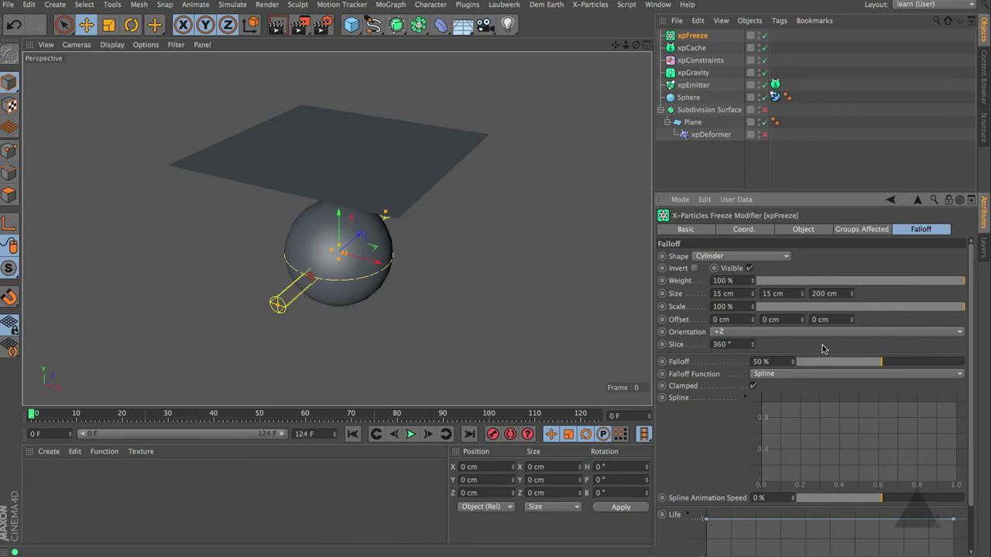
{"action": "left_click_drag", "start_coordinate": [890, 366], "coordinate": [790, 362]}
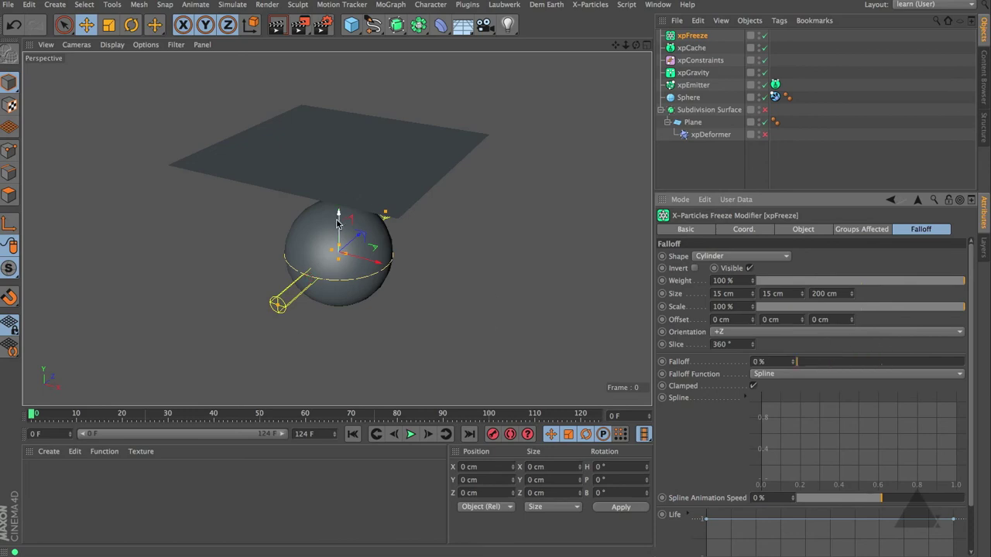
Move the freeze falloff up to plane height along the plane's left edge.
{"action": "left_click_drag", "start_coordinate": [339, 225], "coordinate": [354, 120]}
{"action": "left_click_drag", "start_coordinate": [377, 158], "coordinate": [281, 146]}
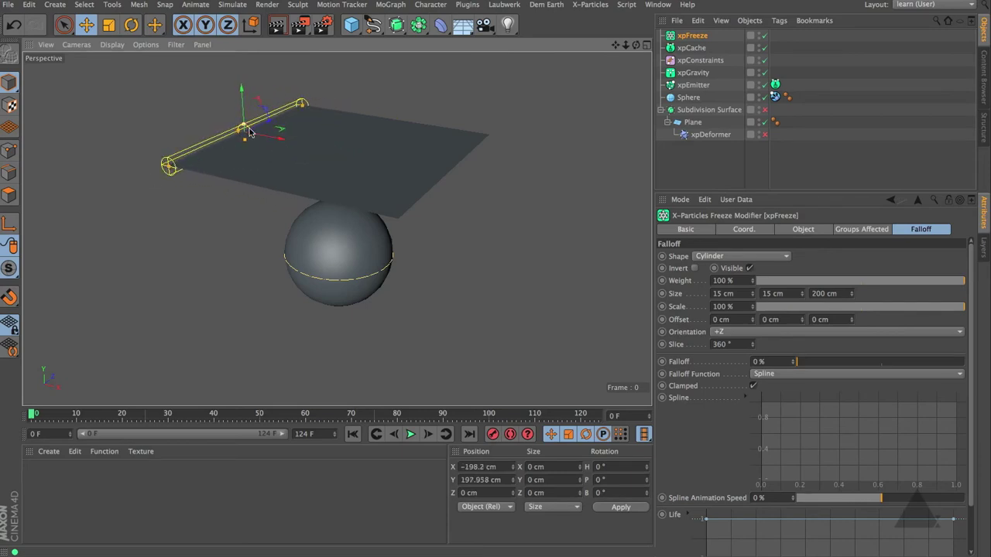
{"action": "left_click_drag", "start_coordinate": [280, 143], "coordinate": [283, 144]}
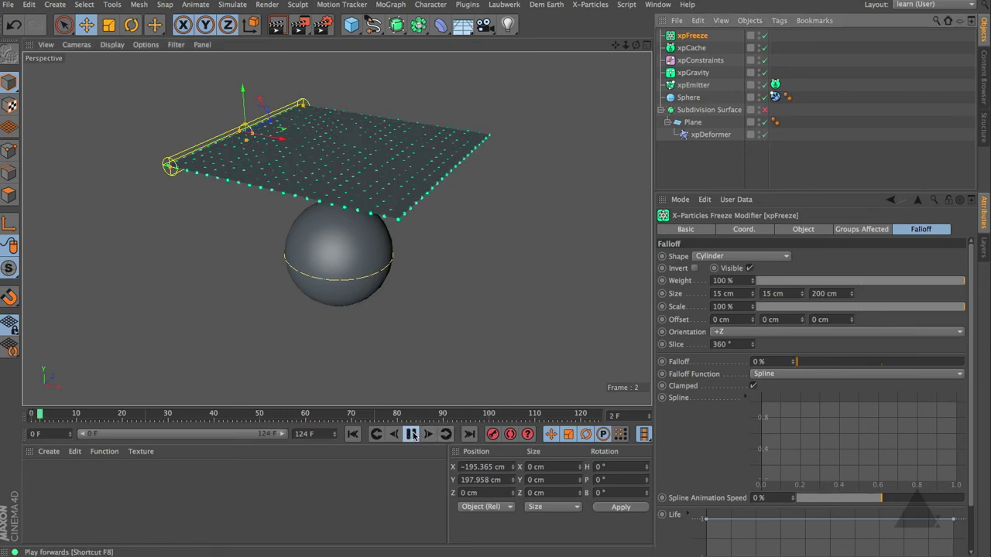
{"action": "left_click", "coordinate": [676, 165]}
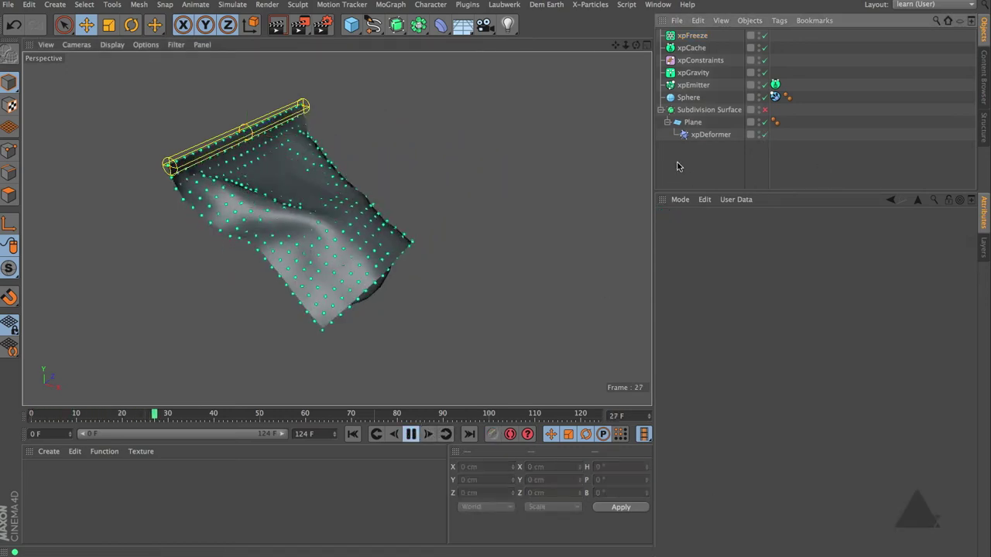
{"action": "left_click", "coordinate": [413, 438]}
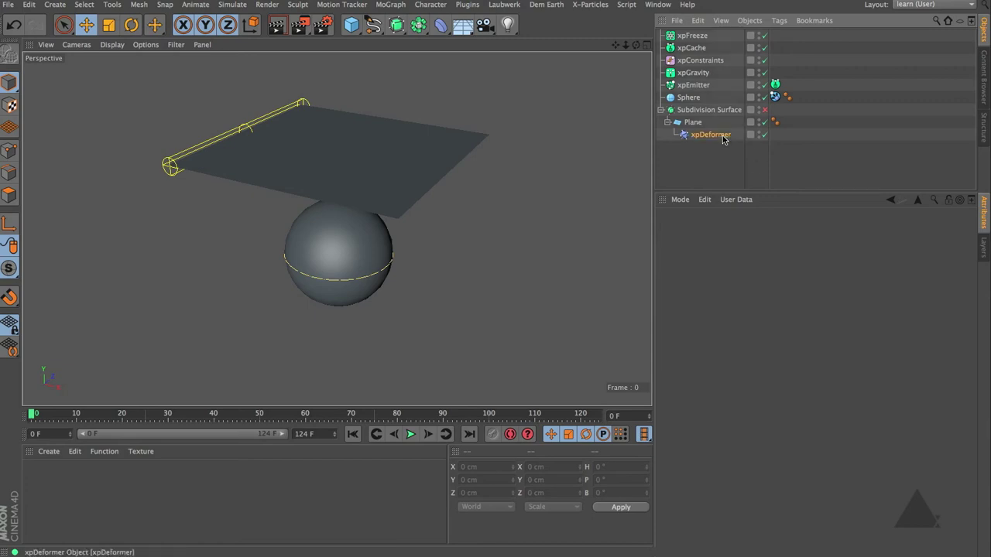
Parent the xpDeformer under the Sphere and lower the Plane.
{"action": "left_click_drag", "start_coordinate": [689, 98], "coordinate": [689, 99]}
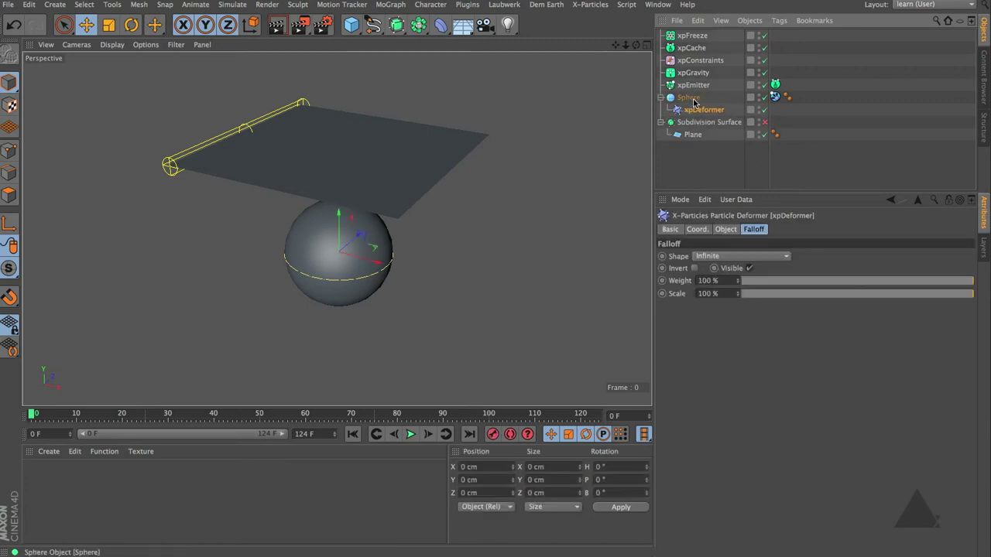
{"action": "left_click", "coordinate": [774, 99]}
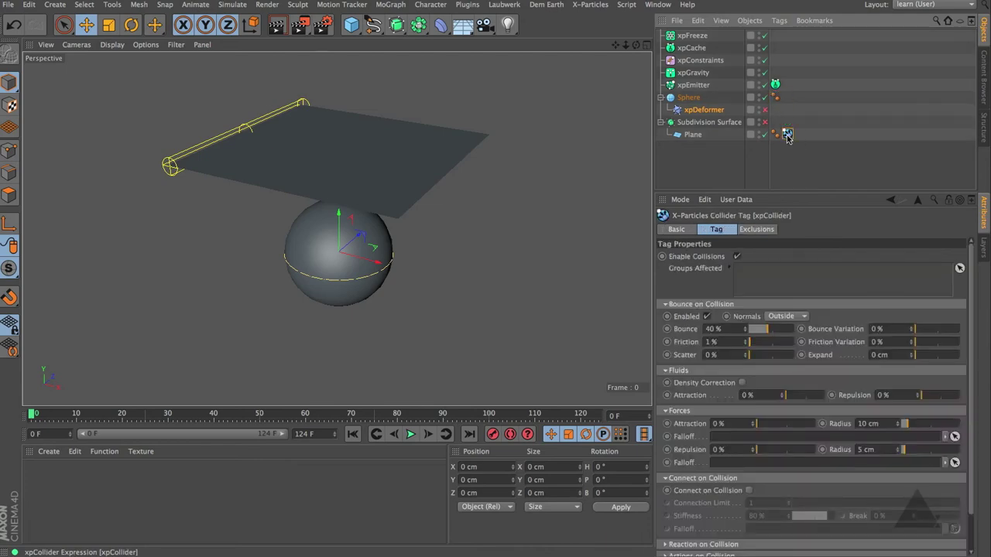
{"action": "left_click", "coordinate": [686, 135]}
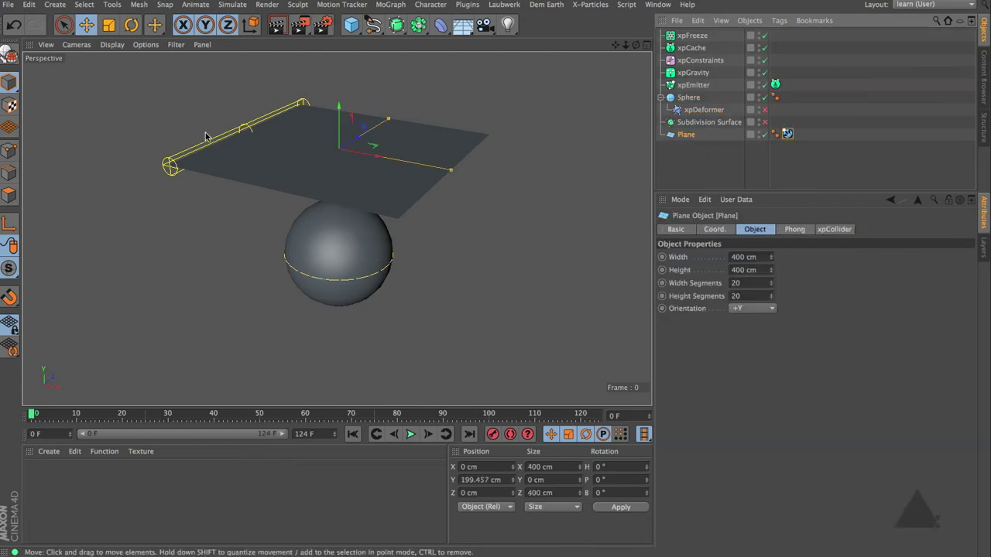
{"action": "left_click_drag", "start_coordinate": [339, 116], "coordinate": [338, 194]}
Widen the Plane to about 1116.261 cm and tilt it roughly 12.6°.
{"action": "left_click_drag", "start_coordinate": [442, 266], "coordinate": [650, 325]}
{"action": "key", "text": "r"}
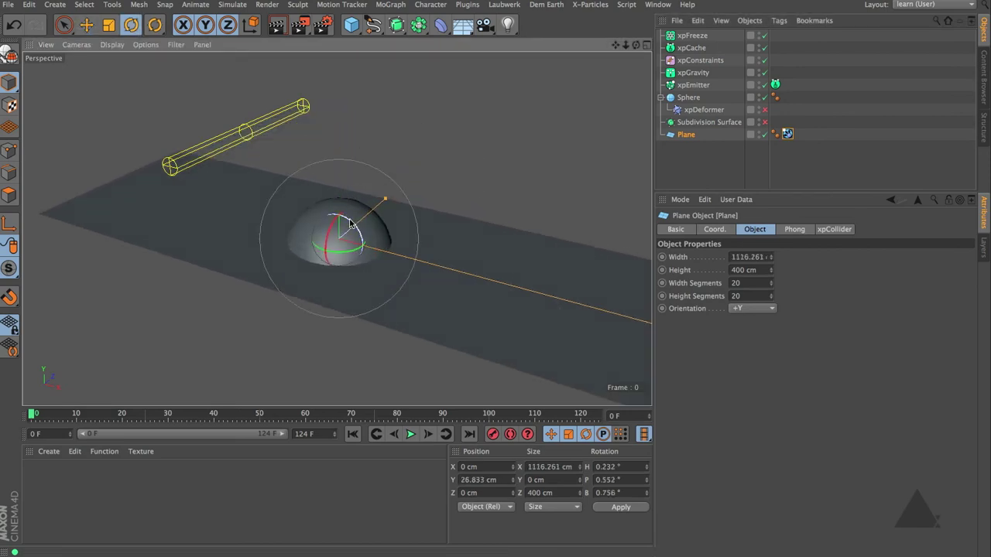
{"action": "left_click_drag", "start_coordinate": [350, 223], "coordinate": [352, 218]}
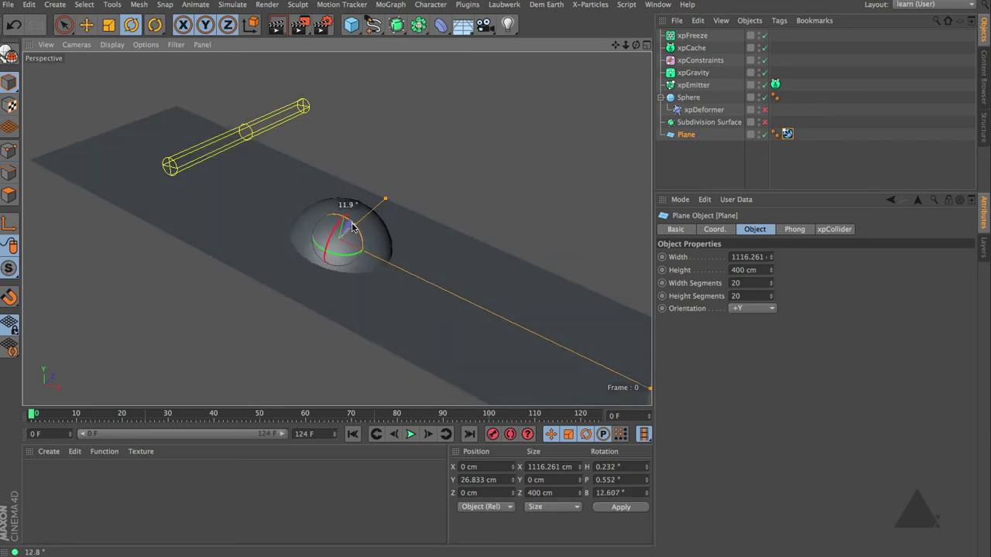
{"action": "left_click", "coordinate": [696, 97]}
Lower the sphere closer to the plane and switch the viewport to Quick Shading (Lines).
{"action": "key", "text": "e"}
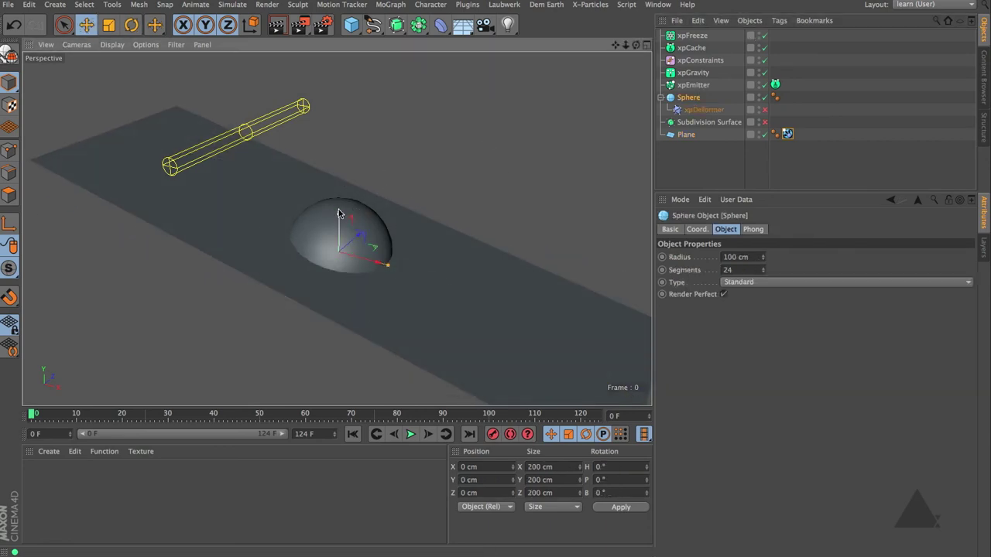
{"action": "left_click_drag", "start_coordinate": [338, 215], "coordinate": [341, 77]}
{"action": "middle_click_drag", "start_coordinate": [326, 190], "coordinate": [291, 240], "text": "alt"}
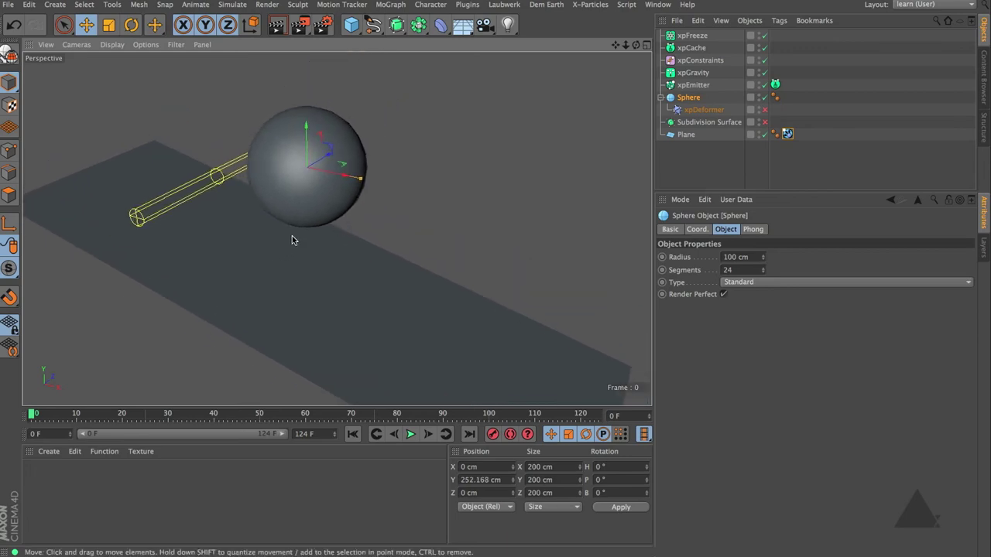
{"action": "left_click", "coordinate": [111, 44]}
{"action": "left_click", "coordinate": [128, 102]}
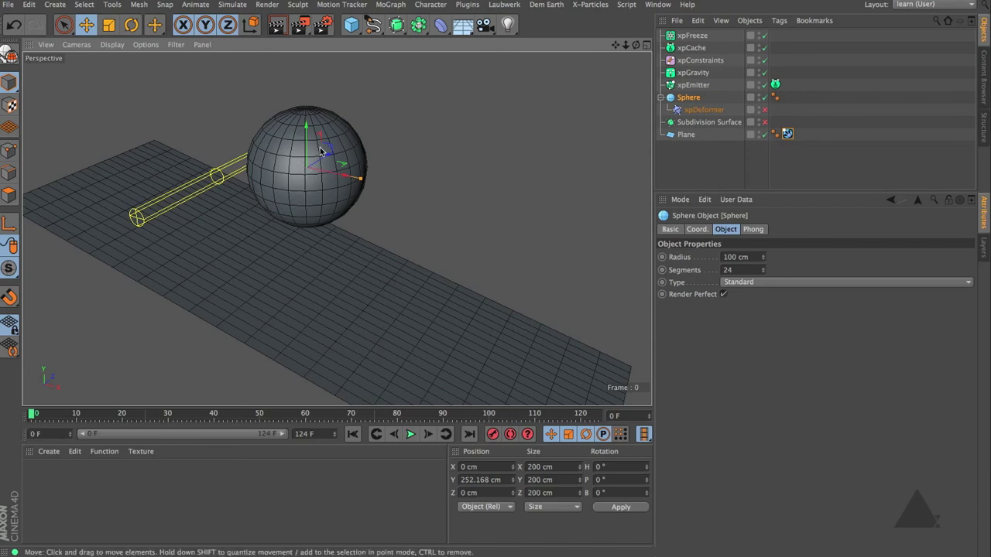
{"action": "mouse_move", "coordinate": [308, 129]}
{"action": "left_mouse_down", "text": "alt"}
{"action": "mouse_move", "coordinate": [306, 217]}
{"action": "mouse_move", "coordinate": [320, 106]}
{"action": "mouse_move", "coordinate": [317, 128]}
{"action": "left_mouse_up", "text": "alt"}
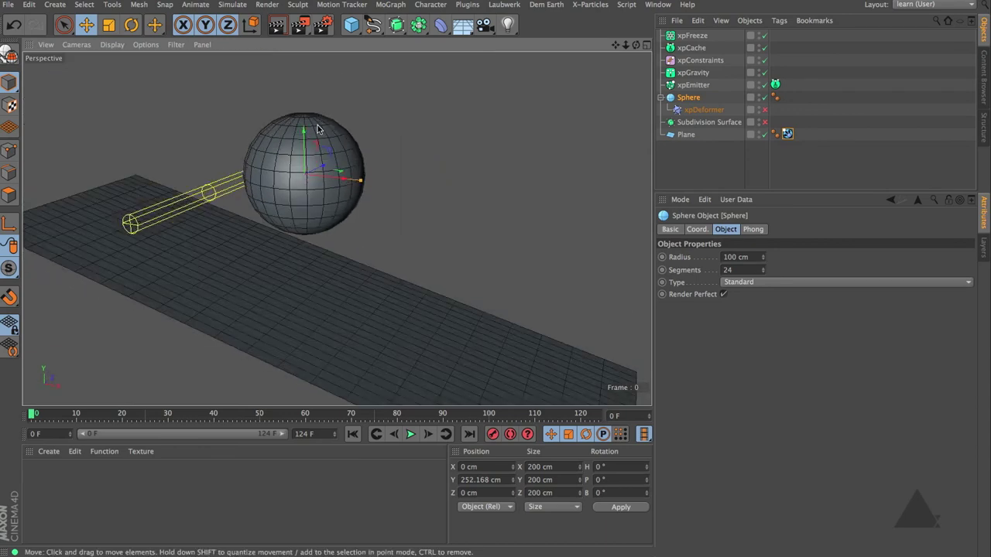
Change the sphere type to Icosahedron and select the xpFreeze modifier.
{"action": "left_click", "coordinate": [766, 282]}
{"action": "left_click", "coordinate": [773, 345]}
{"action": "left_click_drag", "start_coordinate": [495, 217], "coordinate": [377, 208], "text": "alt"}
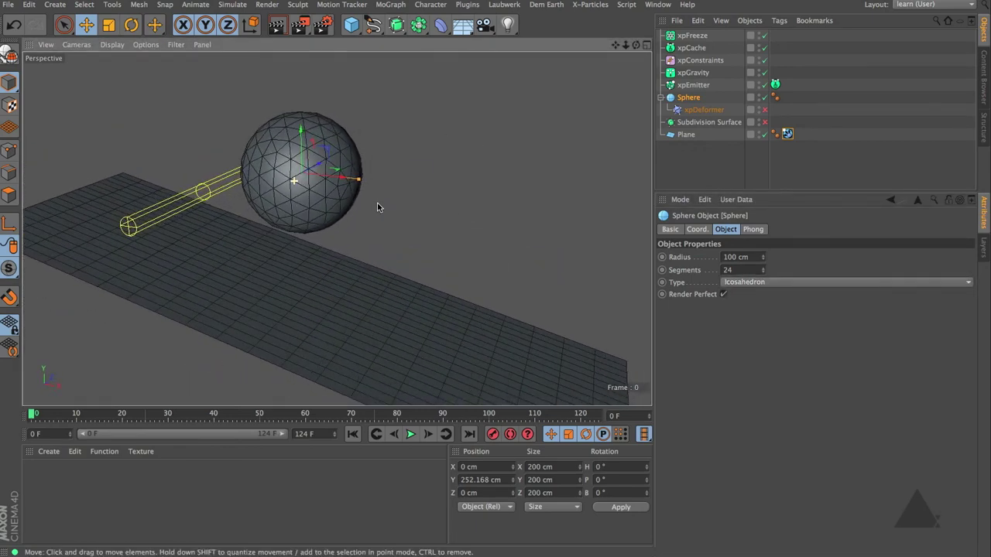
{"action": "left_click", "coordinate": [693, 36]}
Delete xpFreeze, set the Sphere as the xpEmitter's source object, and hide the sphere mesh.
{"action": "key", "text": "Delete"}
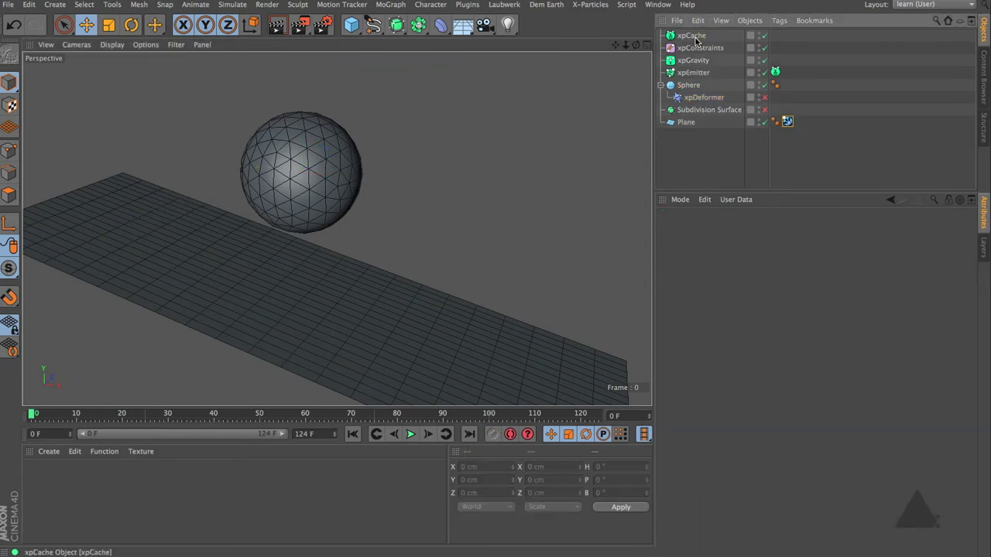
{"action": "left_click", "coordinate": [698, 74]}
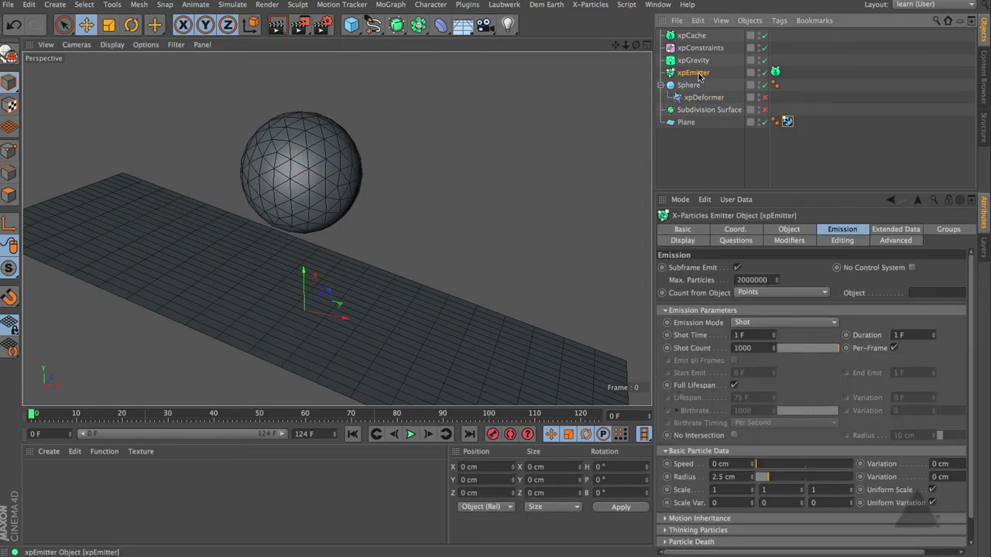
{"action": "left_click", "coordinate": [796, 230]}
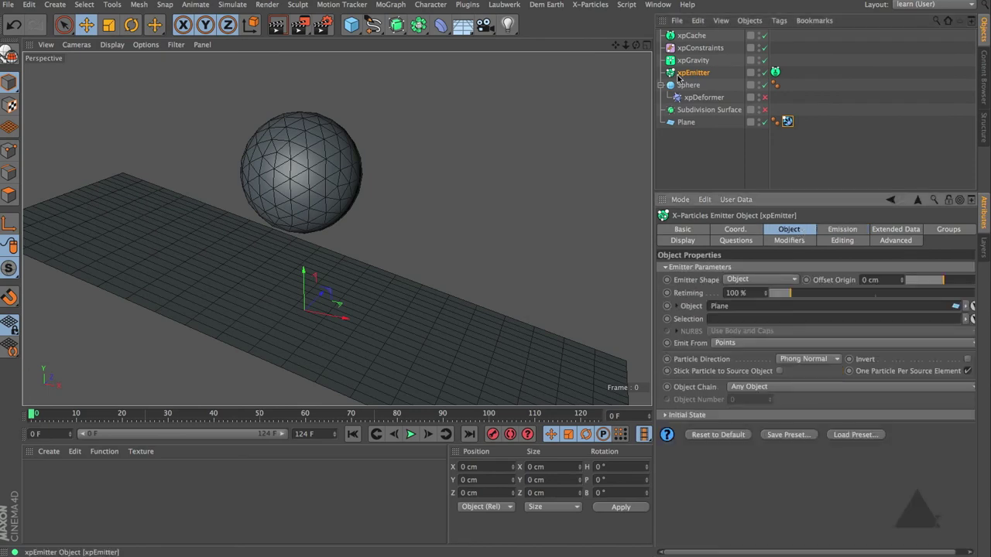
{"action": "left_click_drag", "start_coordinate": [691, 85], "coordinate": [783, 313]}
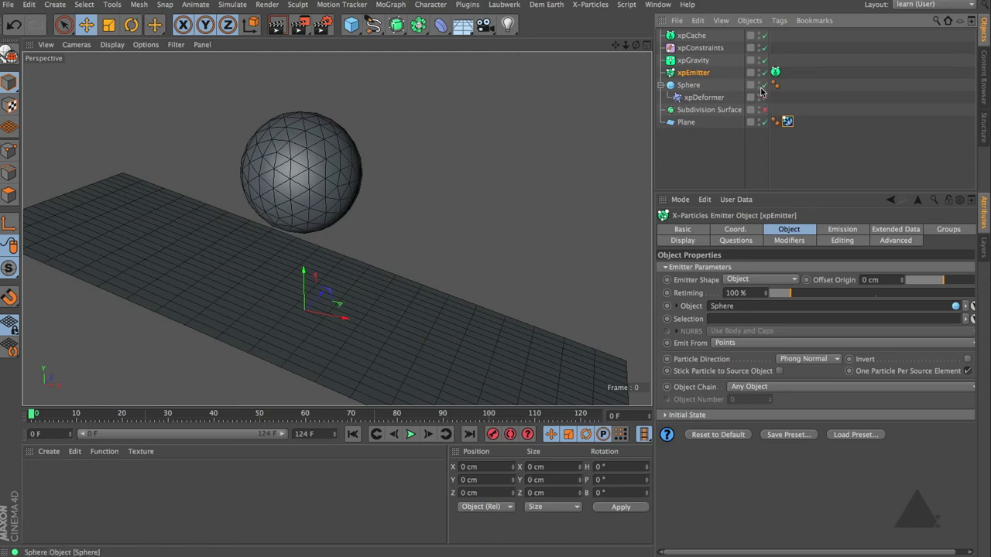
{"action": "left_click", "coordinate": [764, 110]}
Play the simulation twice, stopping at frame 29, and return to the first frame.
{"action": "left_click", "coordinate": [410, 434]}
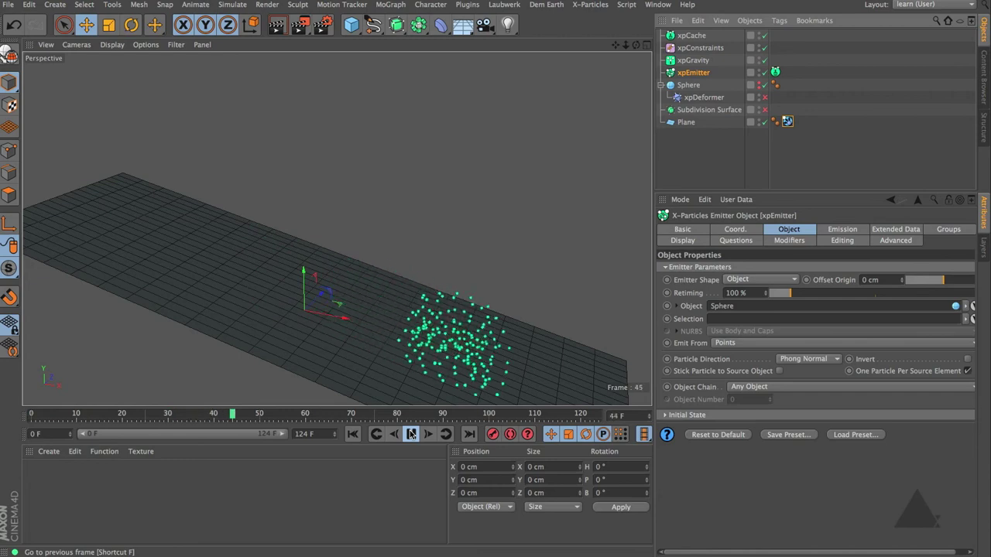
{"action": "left_click", "coordinate": [410, 434]}
{"action": "left_click", "coordinate": [351, 434]}
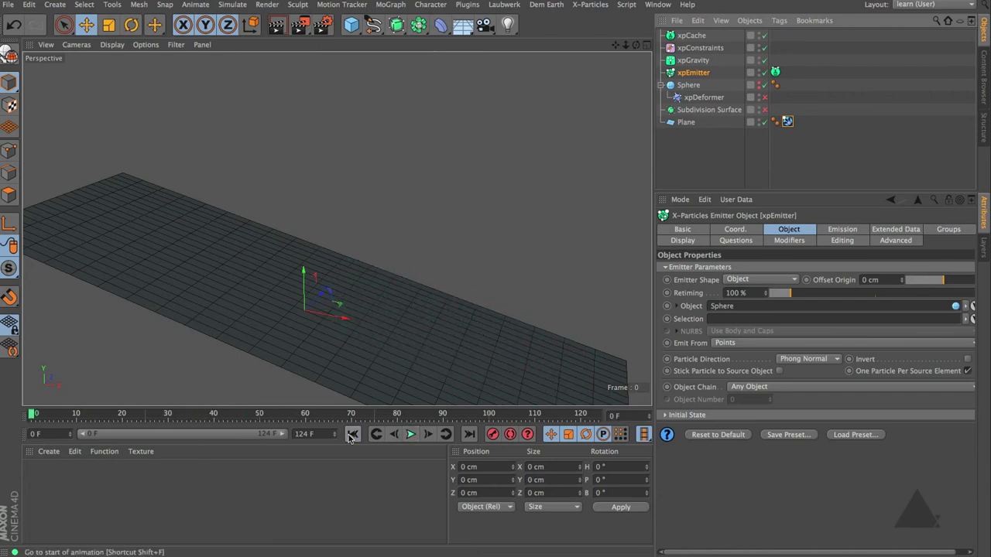
{"action": "left_click", "coordinate": [410, 434]}
{"action": "left_click", "coordinate": [411, 434]}
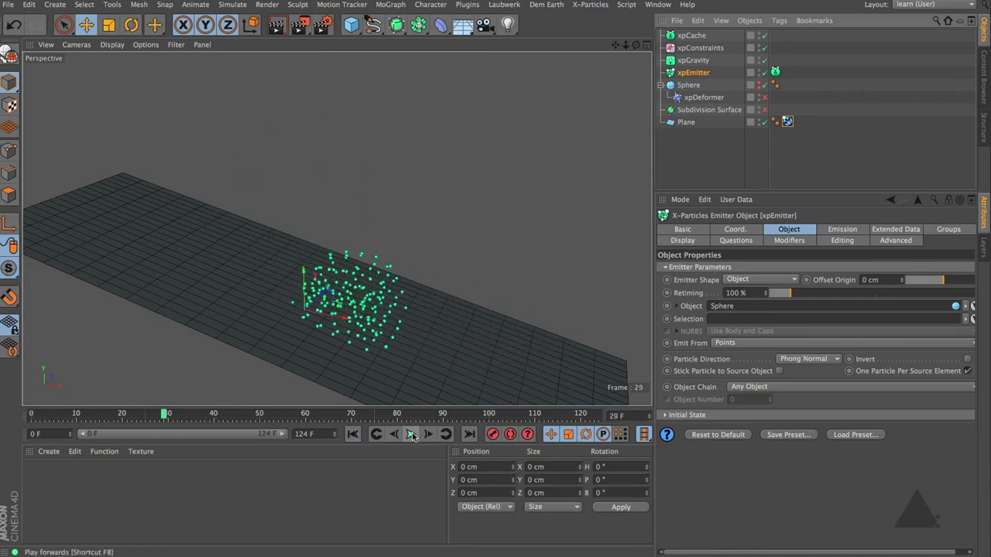
{"action": "left_click", "coordinate": [352, 434]}
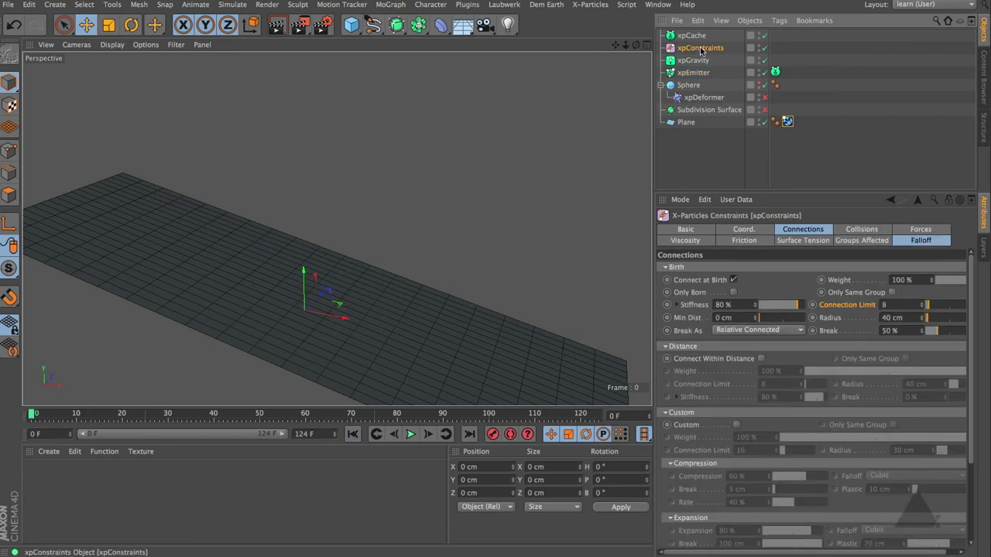
Set the xpConstraints Stiffness to 85 %.
{"action": "left_click", "coordinate": [727, 304]}
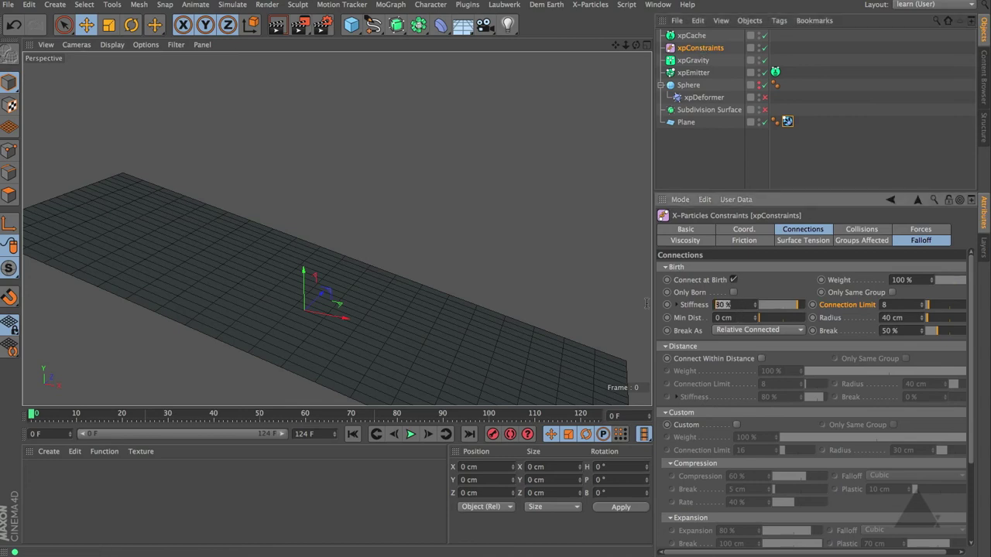
{"action": "type", "text": "85"}
{"action": "key", "text": "Return"}
{"action": "key", "text": "Return"}
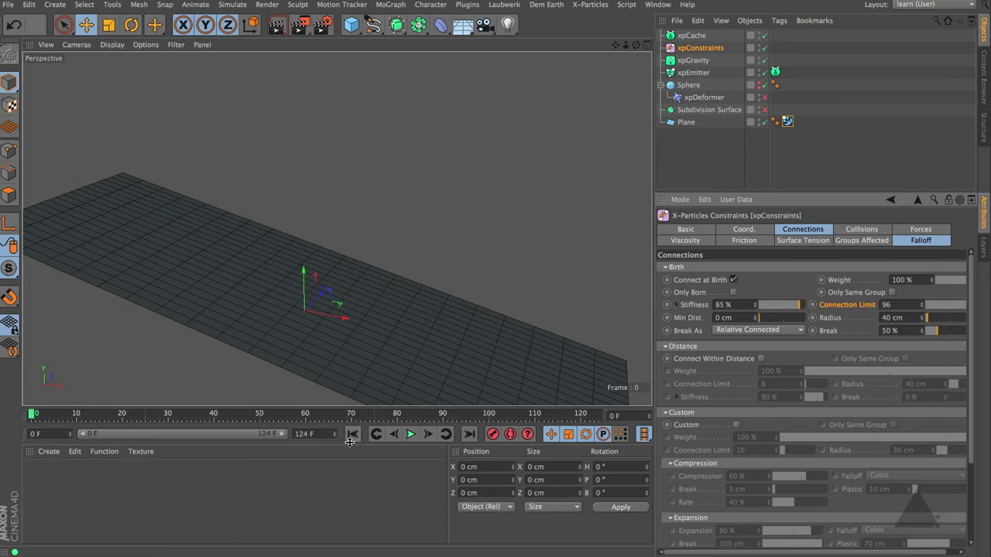
Test-play the constraints, rewind to frame 0, and open the project's X-Particles dynamics settings.
{"action": "left_click", "coordinate": [411, 434]}
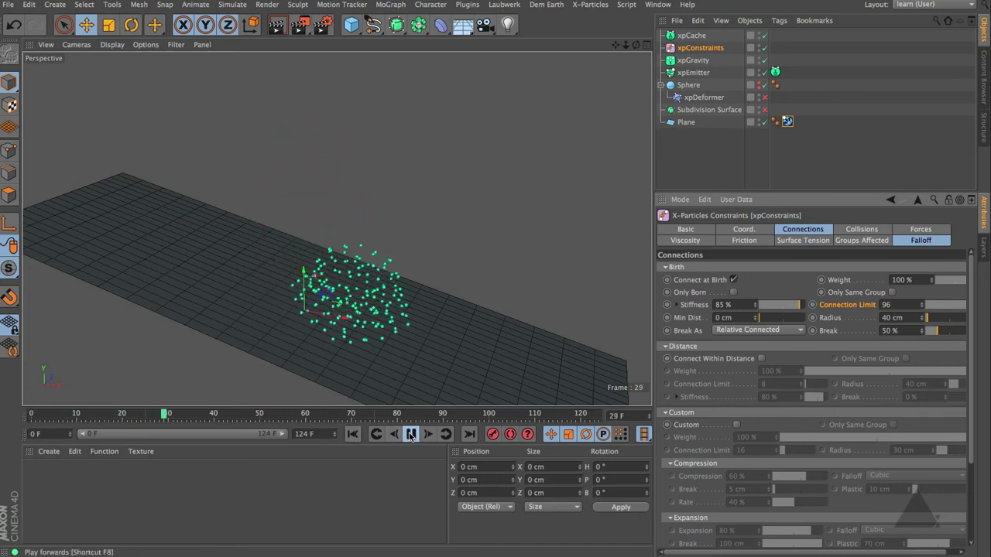
{"action": "left_click", "coordinate": [352, 434]}
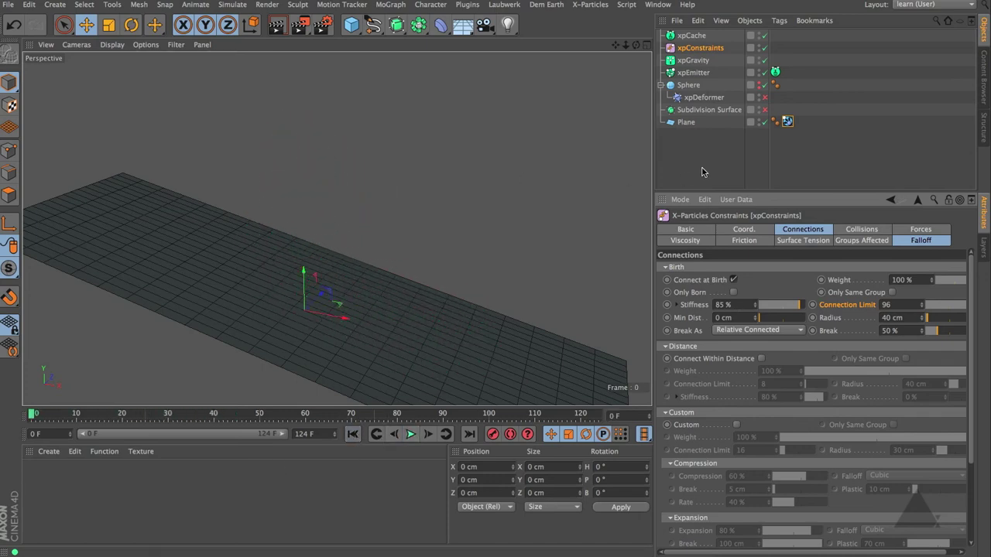
{"action": "key", "text": "ctrl+d"}
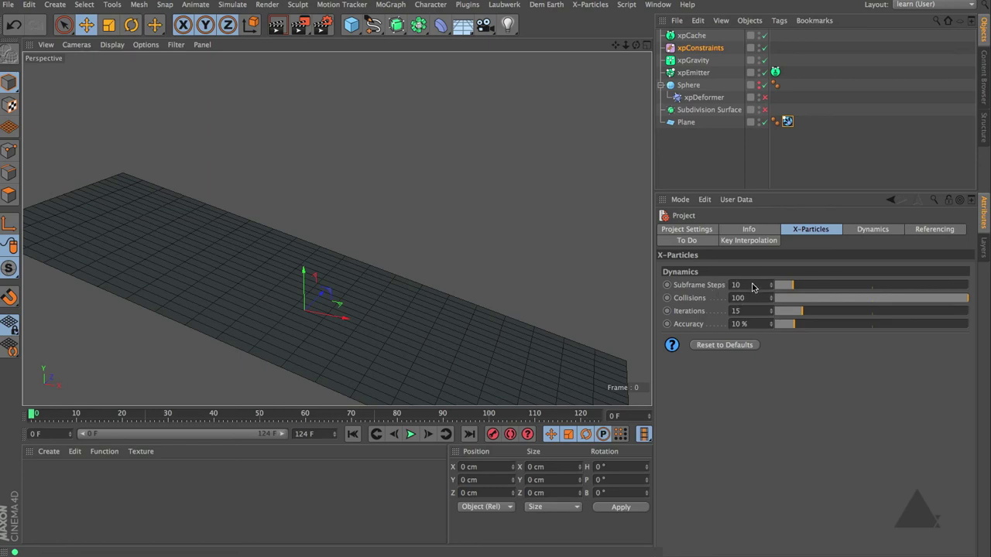
Enter 50 Subframe Steps, 25 Iterations and 25 % Accuracy in the X-Particles project dynamics.
{"action": "left_click_drag", "start_coordinate": [754, 284], "coordinate": [706, 286]}
{"action": "type", "text": "50"}
{"action": "key", "text": "Return"}
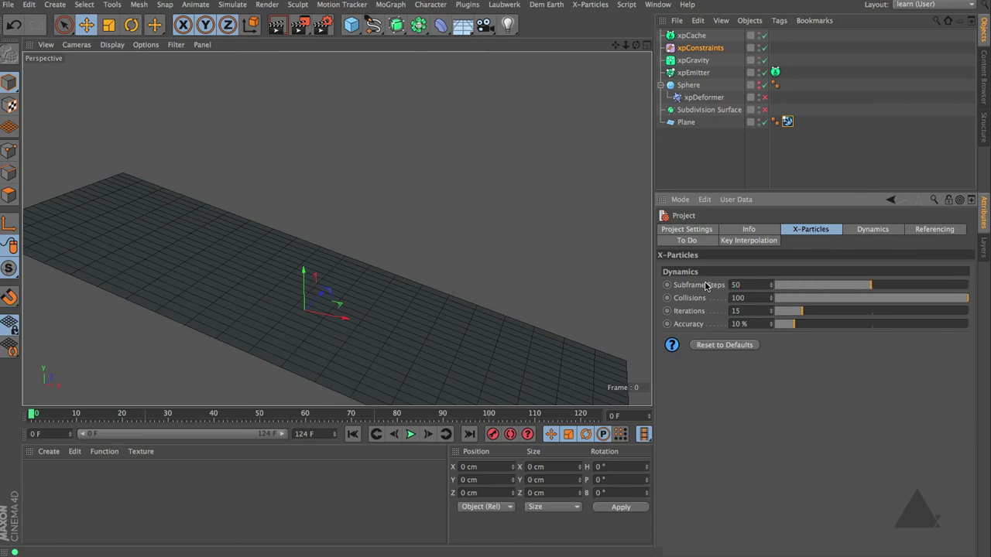
{"action": "left_click_drag", "start_coordinate": [752, 311], "coordinate": [733, 312]}
{"action": "type", "text": "25"}
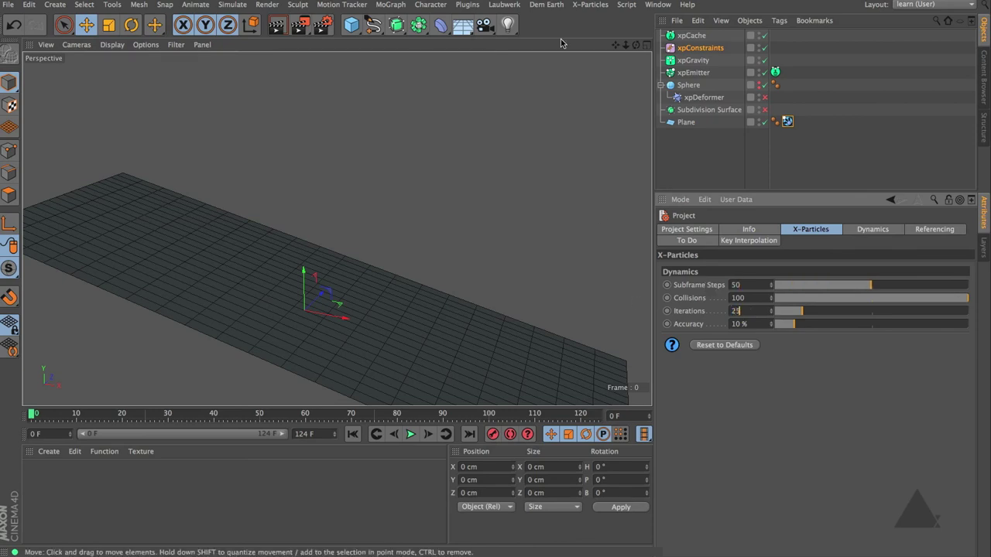
{"action": "key", "text": "Return"}
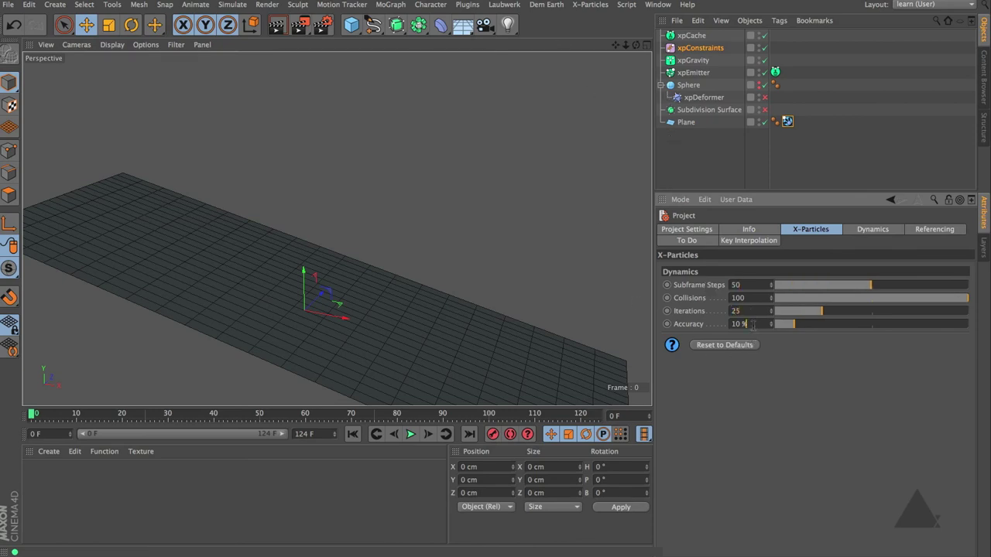
{"action": "left_click_drag", "start_coordinate": [752, 323], "coordinate": [733, 323]}
{"action": "type", "text": "25"}
{"action": "key", "text": "Return"}
Play the simulation, stop it, and return to the first frame.
{"action": "left_click", "coordinate": [411, 434]}
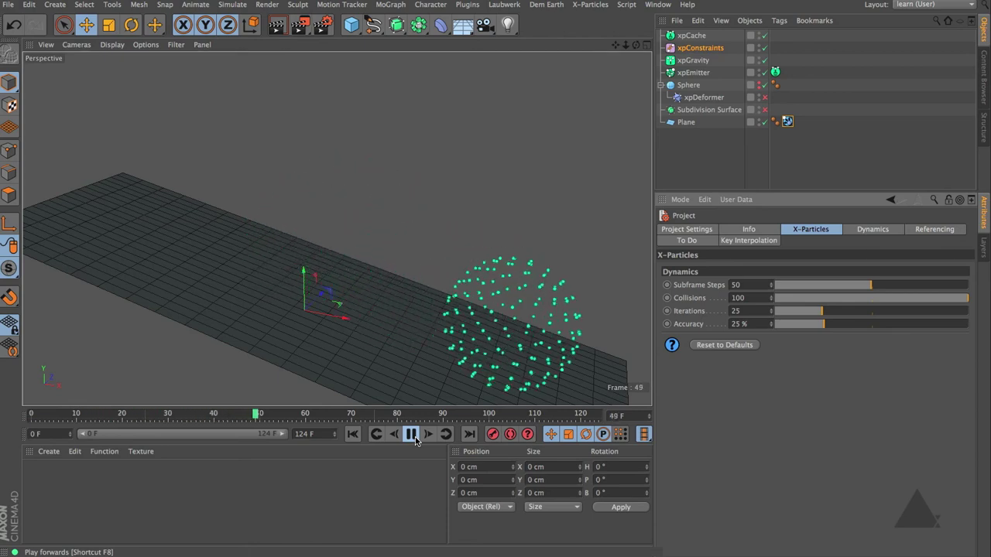
{"action": "left_click", "coordinate": [411, 434]}
{"action": "left_click", "coordinate": [353, 434]}
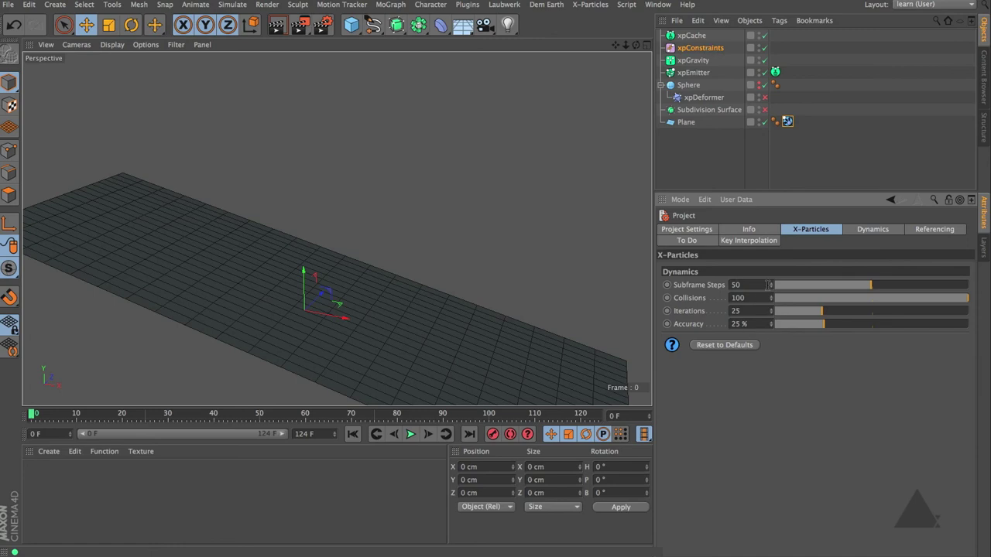
Set the Plane's xpCollider Bounce to 0 % and Friction to 100 %.
{"action": "left_click", "coordinate": [788, 122]}
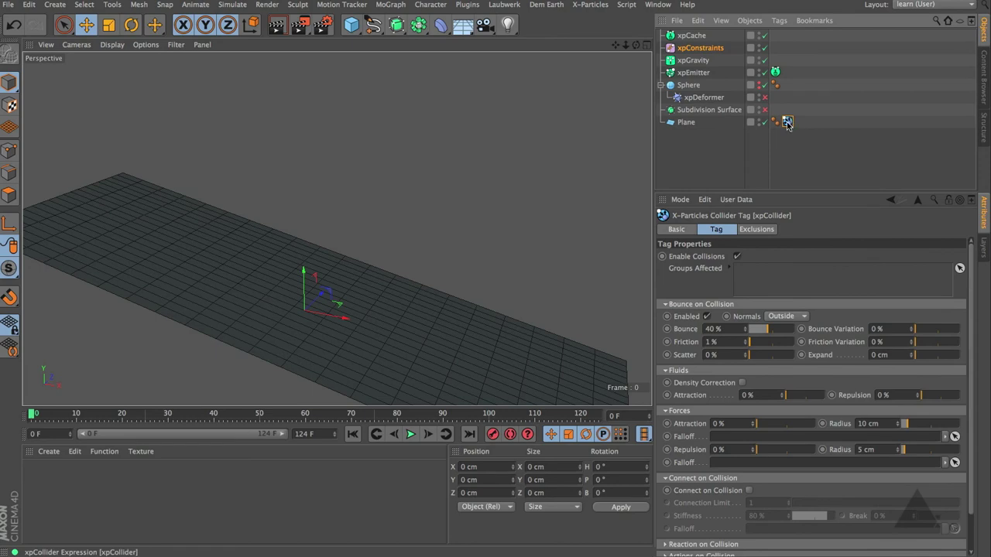
{"action": "left_click", "coordinate": [725, 330]}
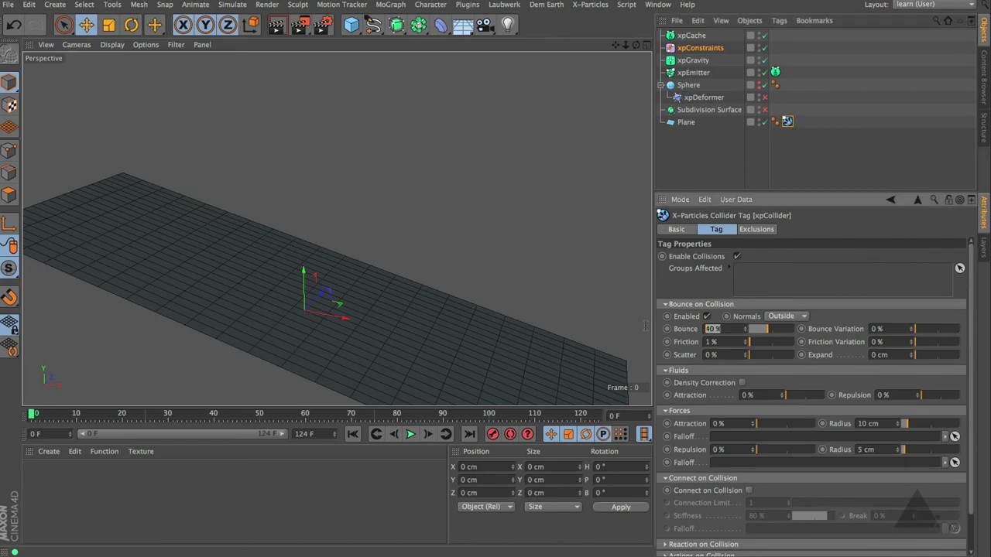
{"action": "type", "text": "0"}
{"action": "key", "text": "Tab"}
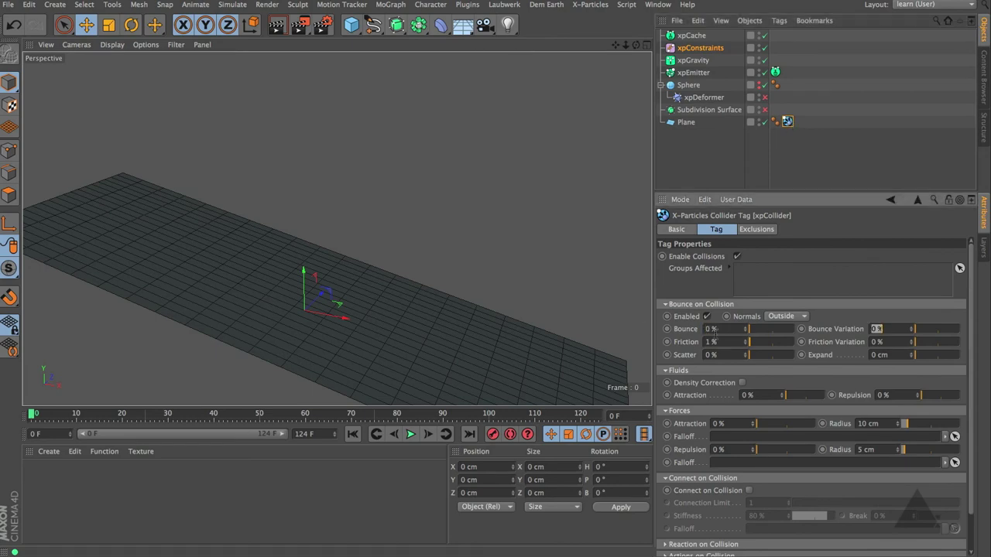
{"action": "key", "text": "Tab"}
{"action": "type", "text": "100"}
{"action": "key", "text": "Return"}
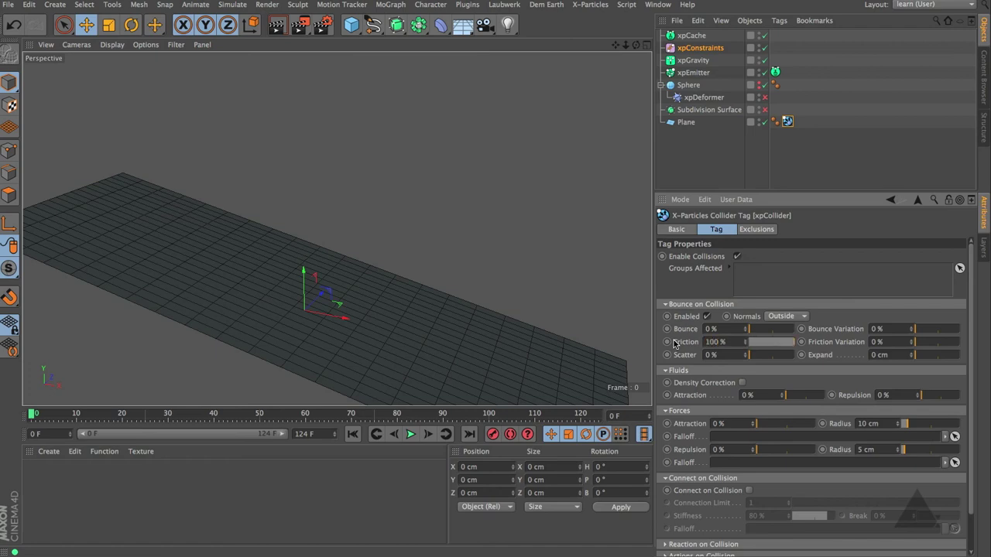
Test-play the new collider settings, rewind, and make the sphere mesh visible again.
{"action": "left_click", "coordinate": [413, 436]}
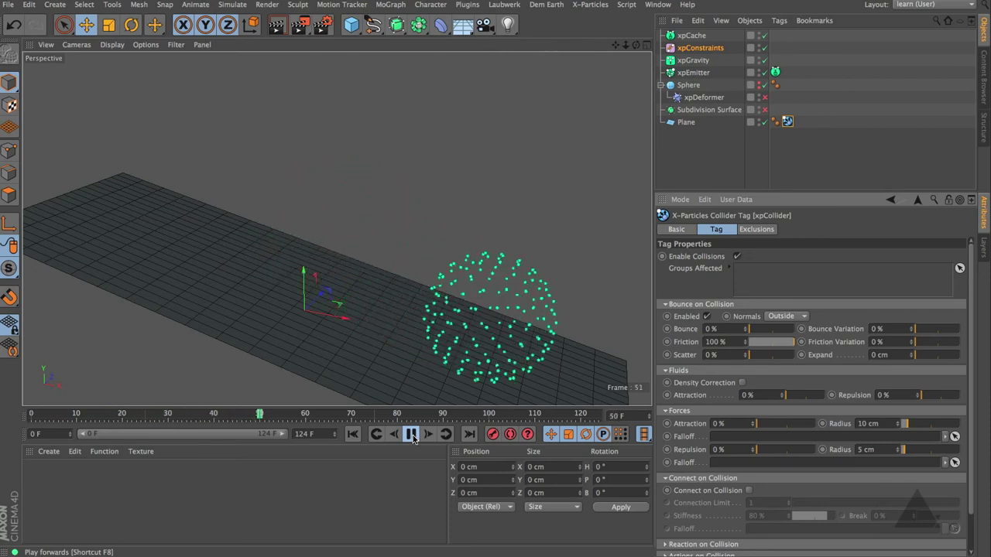
{"action": "left_click", "coordinate": [410, 434]}
{"action": "left_click", "coordinate": [353, 433]}
{"action": "left_click", "coordinate": [759, 85]}
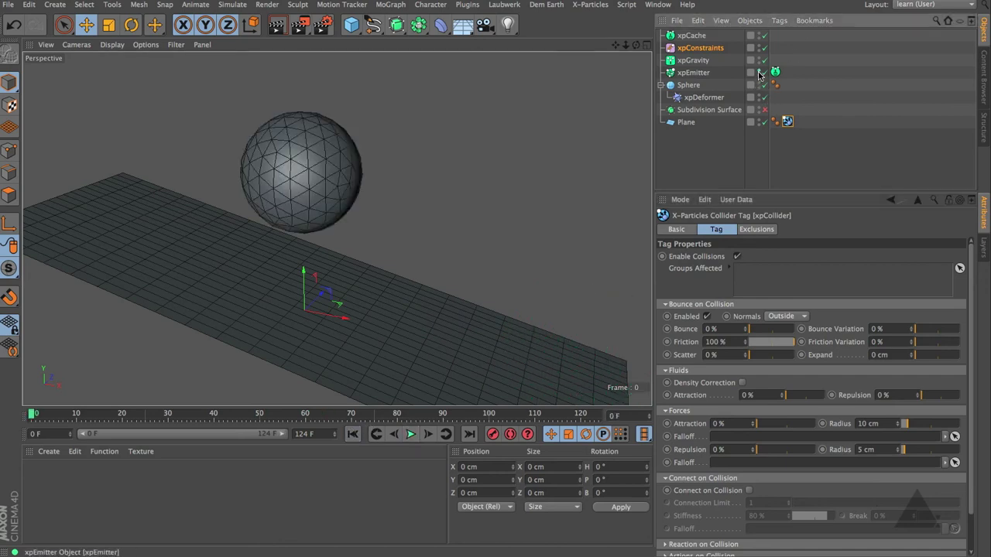
Rebuild the sphere's xpCache with Overwrite, play it back, then return to the start.
{"action": "left_click", "coordinate": [691, 36]}
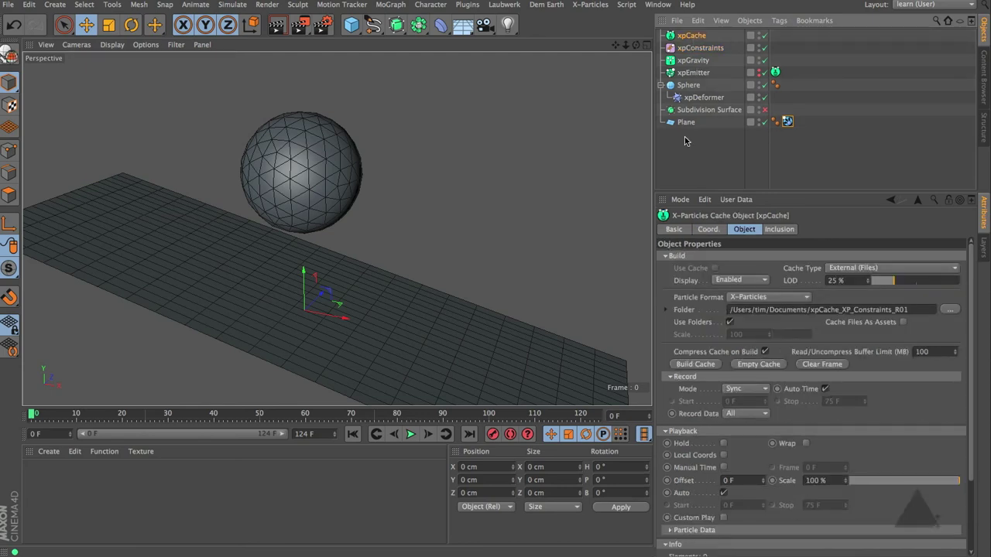
{"action": "left_click", "coordinate": [696, 364]}
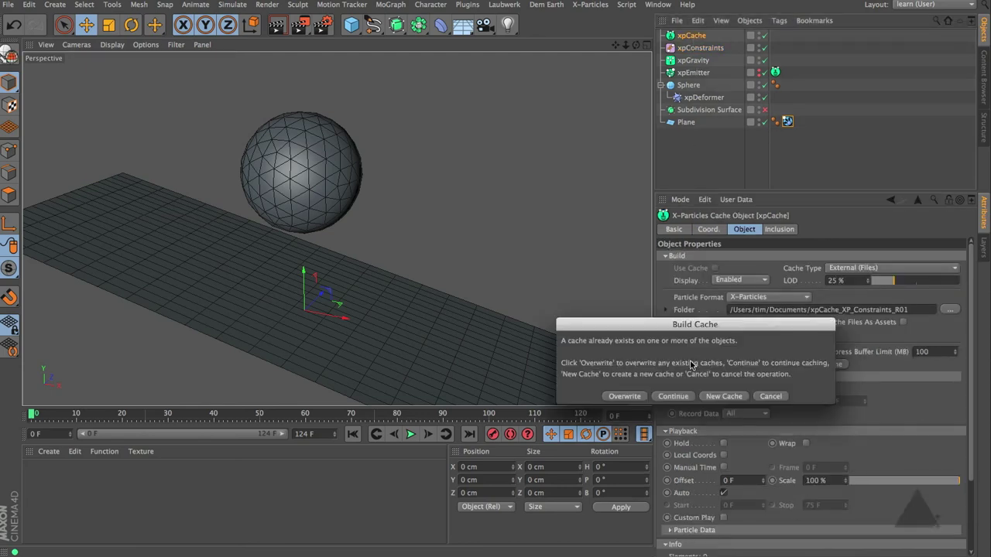
{"action": "left_click", "coordinate": [635, 396]}
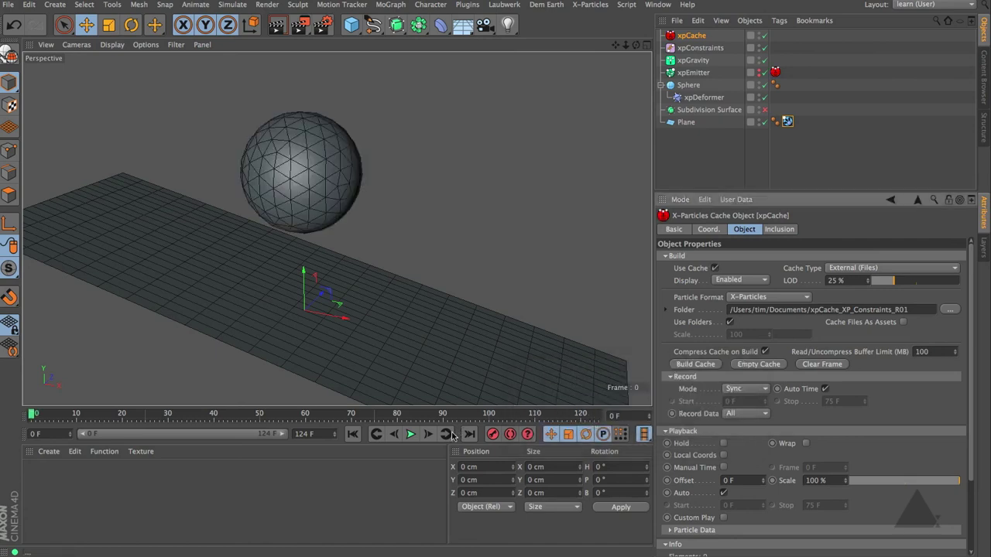
{"action": "left_click", "coordinate": [408, 435]}
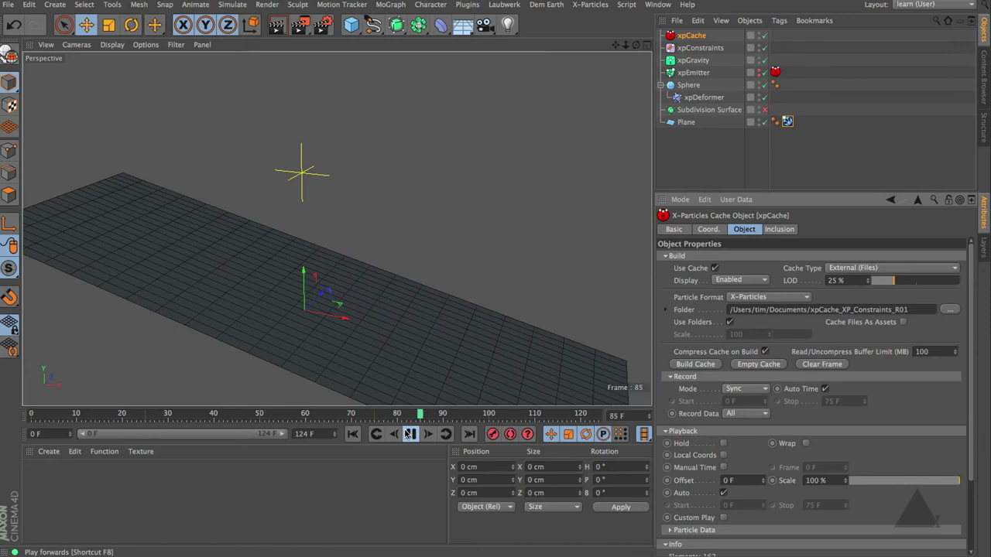
{"action": "left_click", "coordinate": [409, 434]}
{"action": "left_click", "coordinate": [352, 435]}
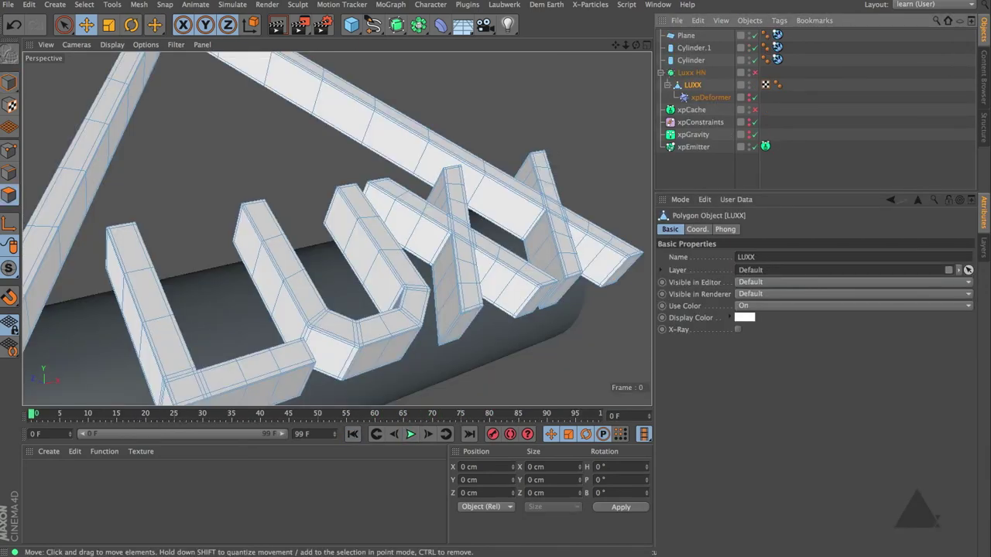
Frame the LUXX logo, enable the Luxx HN HyperNURBS smoothing, and deselect it.
{"action": "scroll", "coordinate": [405, 283], "scroll_direction": "down", "scroll_amount": 3}
{"action": "left_click_drag", "start_coordinate": [372, 261], "coordinate": [397, 296], "text": "alt"}
{"action": "scroll", "coordinate": [397, 296], "scroll_direction": "up", "scroll_amount": 5}
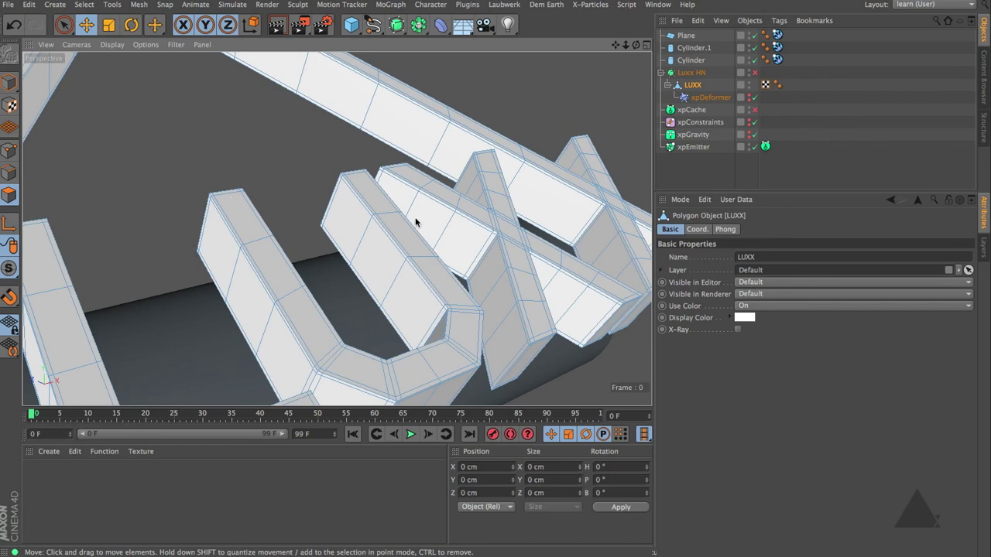
{"action": "left_click", "coordinate": [755, 73]}
{"action": "left_click", "coordinate": [698, 179]}
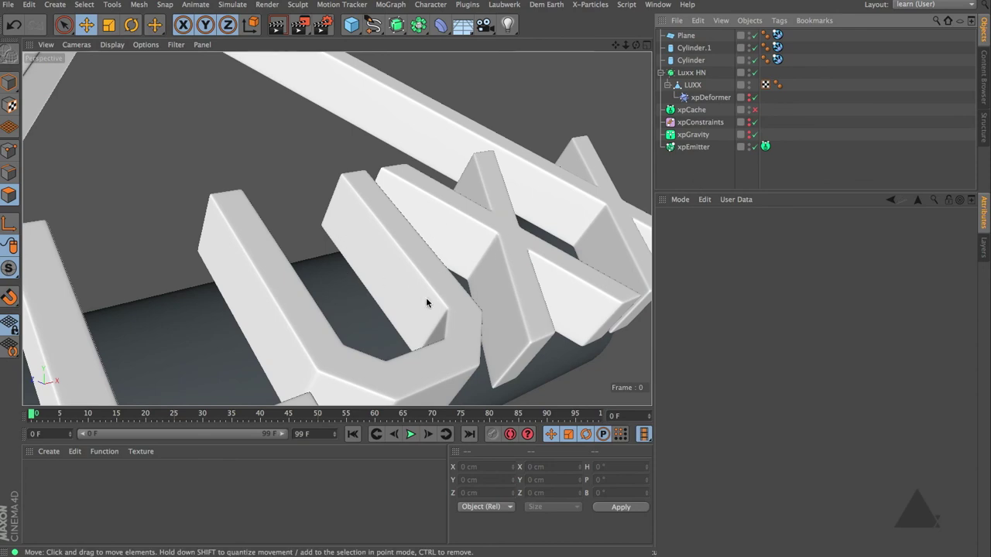
{"action": "scroll", "coordinate": [421, 304], "scroll_direction": "down", "scroll_amount": 10}
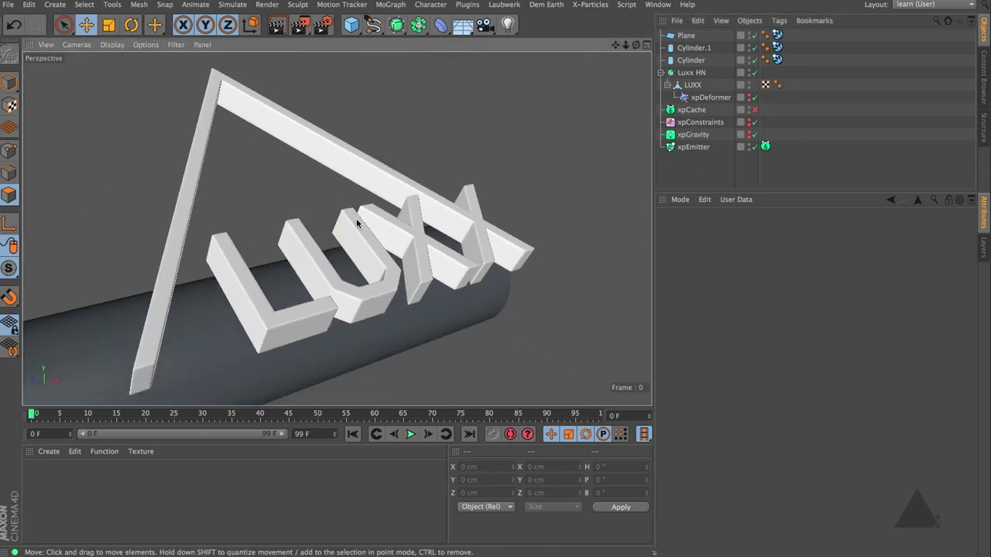
{"action": "left_click_drag", "start_coordinate": [357, 224], "coordinate": [363, 228], "text": "alt"}
{"action": "left_click", "coordinate": [692, 148]}
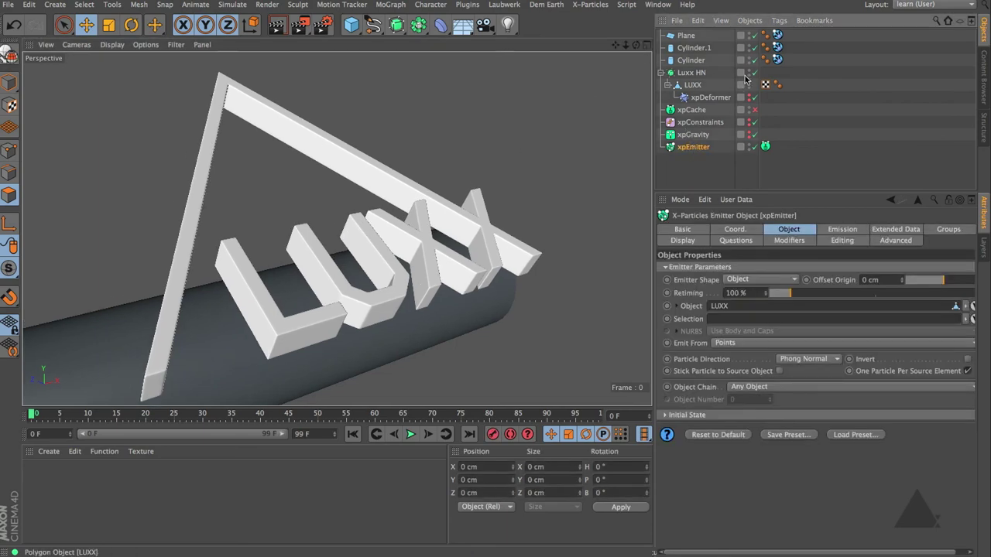
Hide Luxx HN and step to frame 1 to show the emitted particles.
{"action": "left_click", "coordinate": [749, 70]}
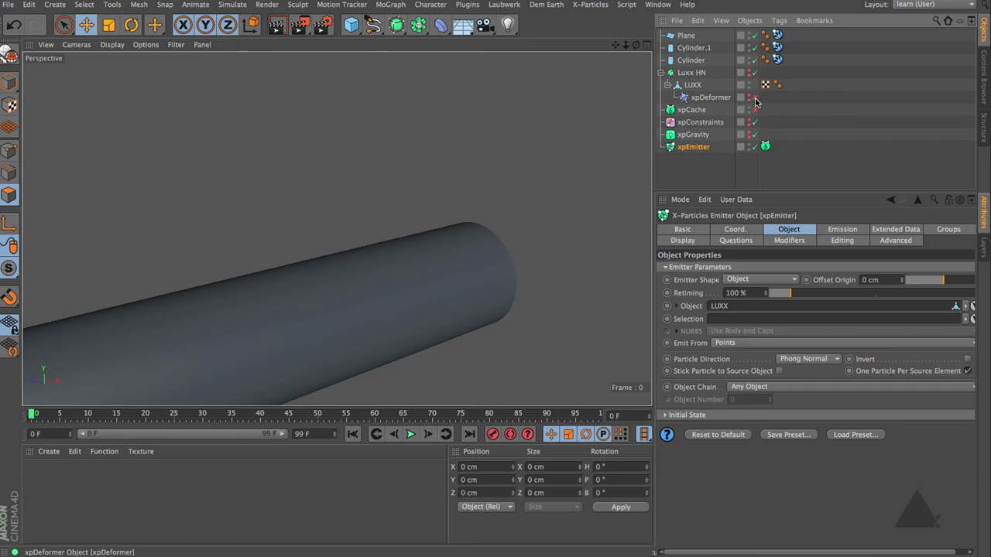
{"action": "left_click", "coordinate": [426, 434]}
{"action": "left_click_drag", "start_coordinate": [286, 294], "coordinate": [332, 268], "text": "alt"}
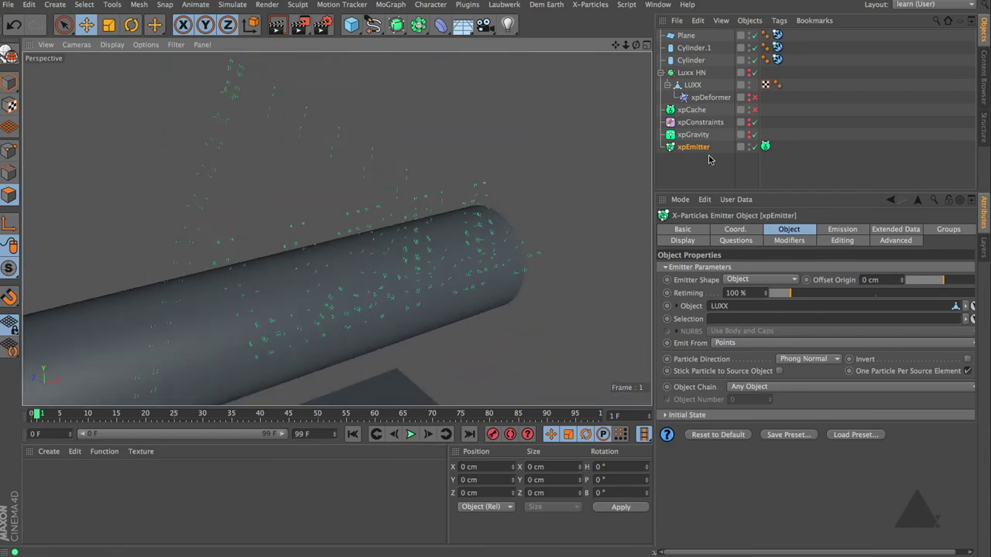
Inspect xpGravity, then the xpConstraints Connection Limit value.
{"action": "left_click", "coordinate": [693, 134]}
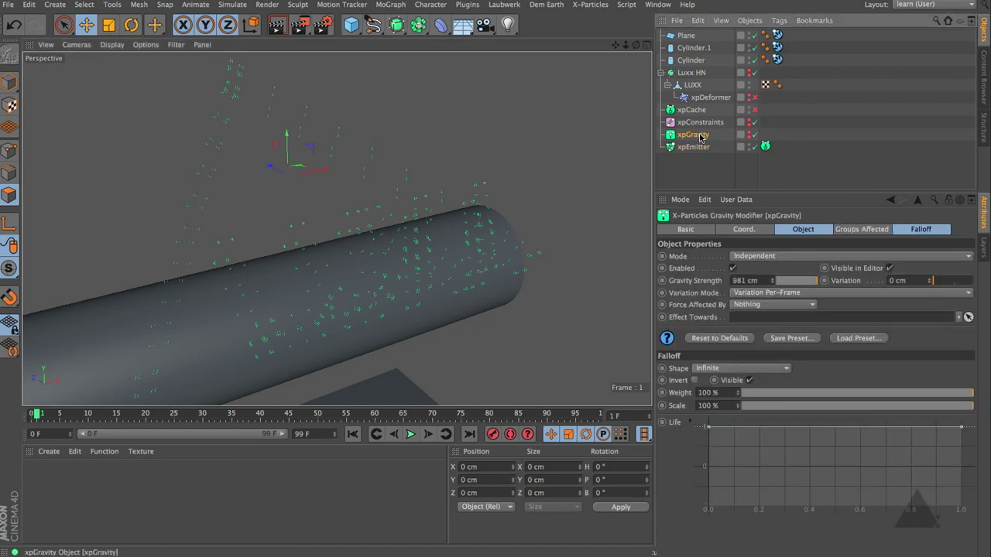
{"action": "left_click", "coordinate": [697, 122]}
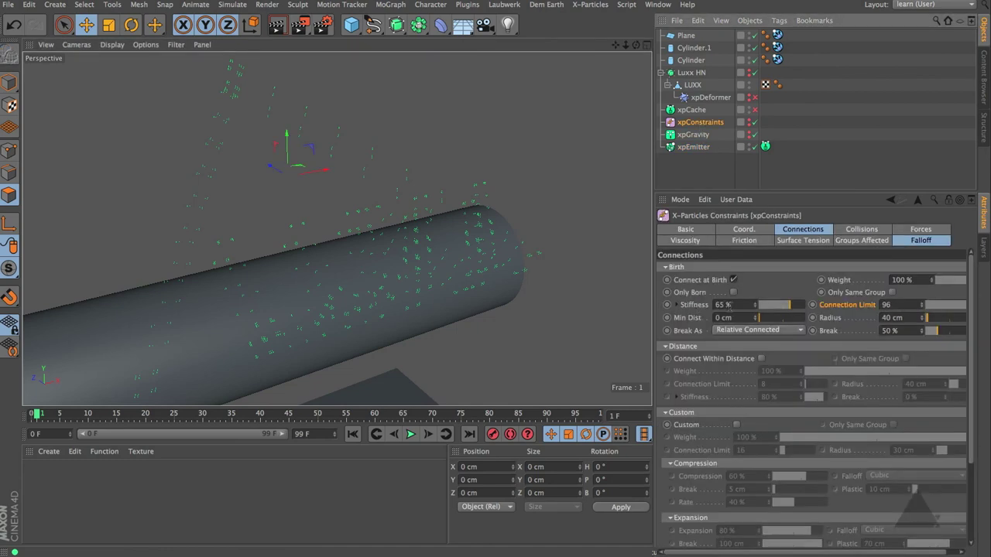
{"action": "double_click", "coordinate": [886, 305]}
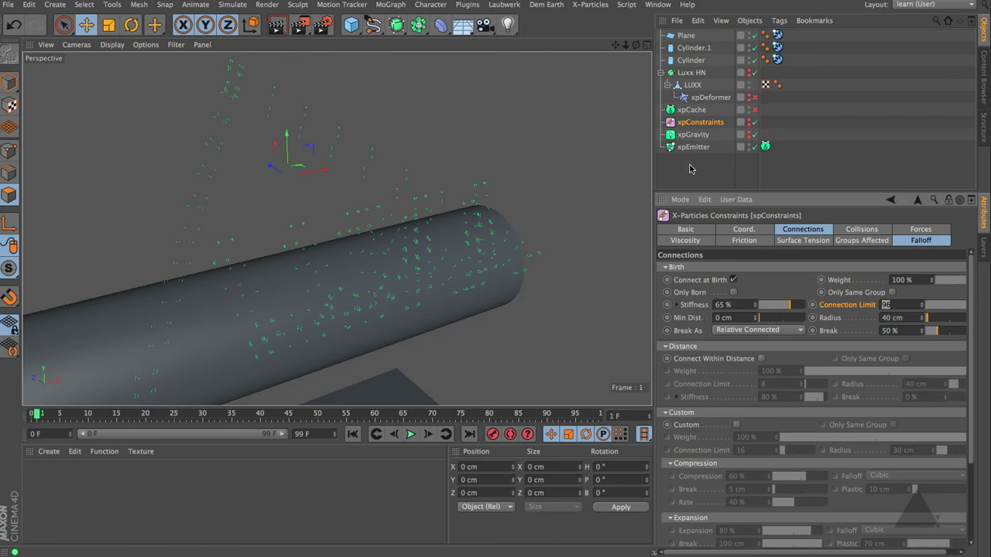
Check the X-Particles project dynamics (25 subframe steps, 10% accuracy) and play the simulation.
{"action": "key", "text": "ctrl+d"}
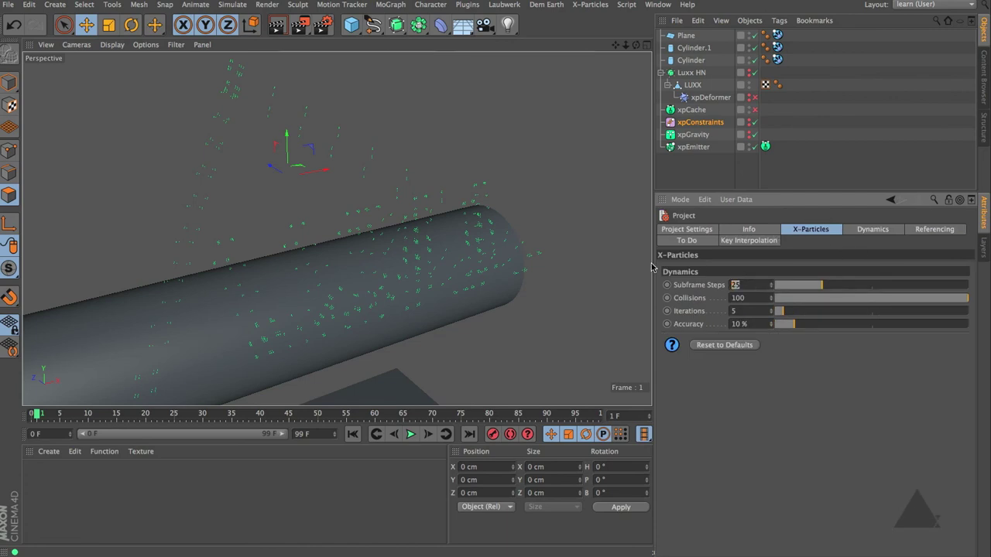
{"action": "double_click", "coordinate": [739, 323]}
{"action": "left_click", "coordinate": [786, 385]}
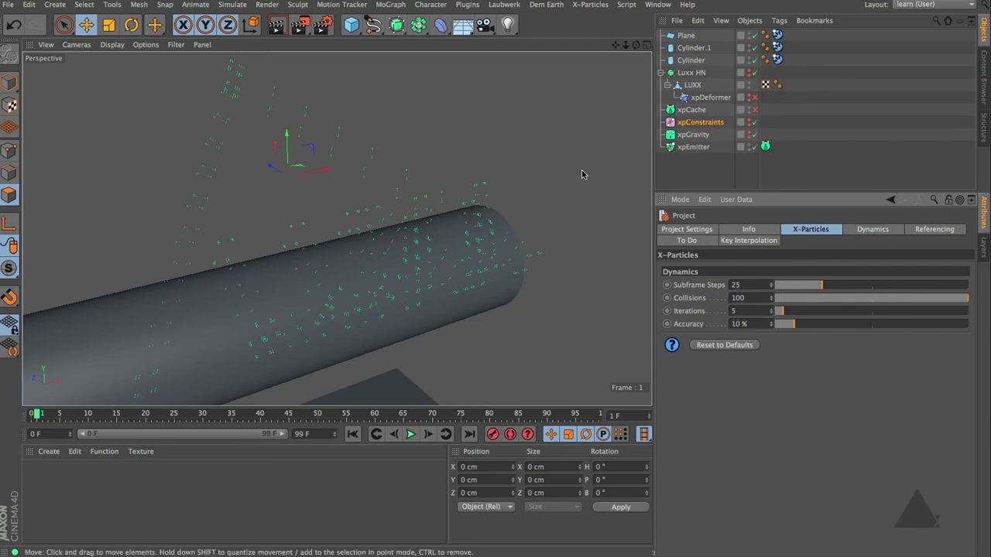
{"action": "left_click_drag", "start_coordinate": [454, 183], "coordinate": [370, 209], "text": "alt"}
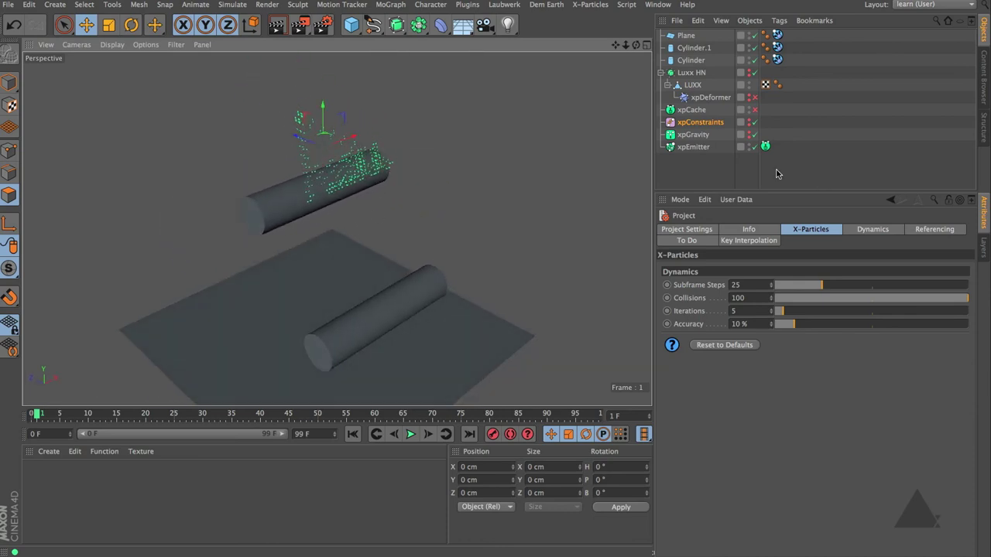
{"action": "left_click", "coordinate": [410, 434]}
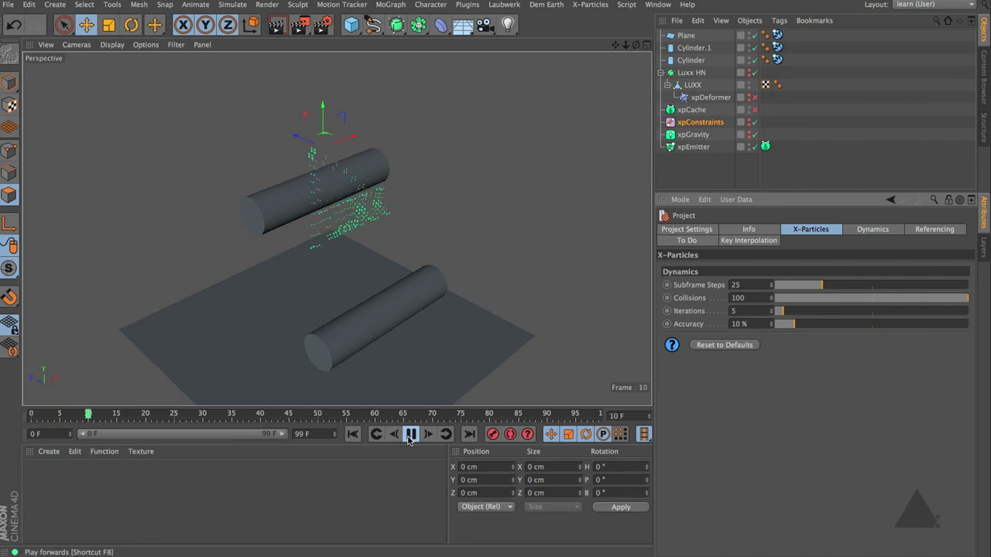
Stop playback, return to frame 0, and re-enable the xpDeformer.
{"action": "left_click", "coordinate": [410, 437]}
{"action": "left_click", "coordinate": [353, 435]}
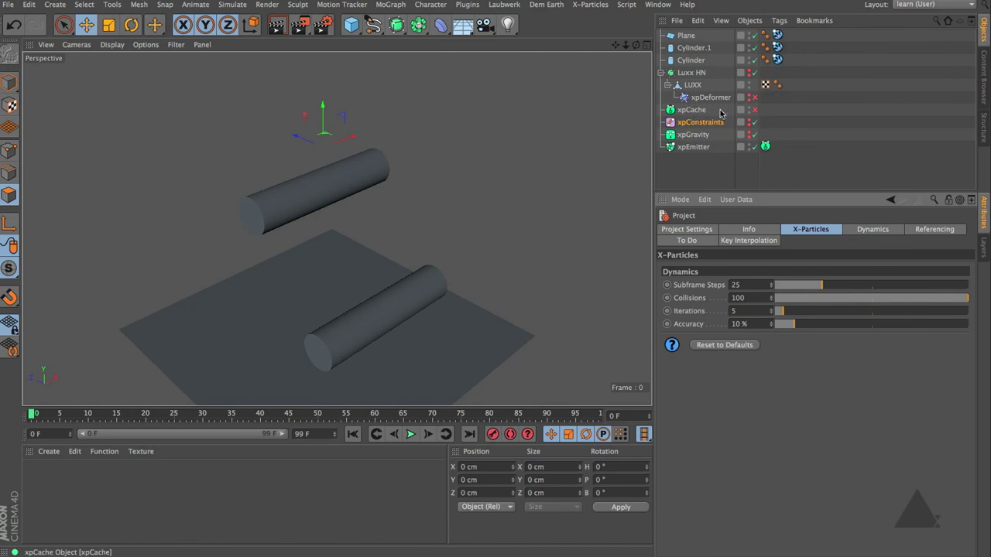
{"action": "left_click", "coordinate": [755, 97]}
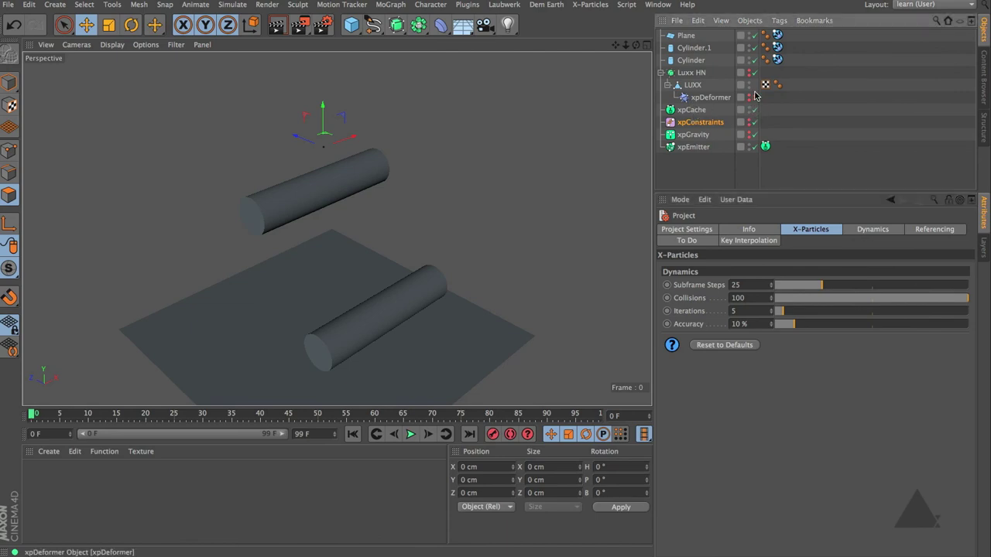
{"action": "left_click", "coordinate": [755, 97]}
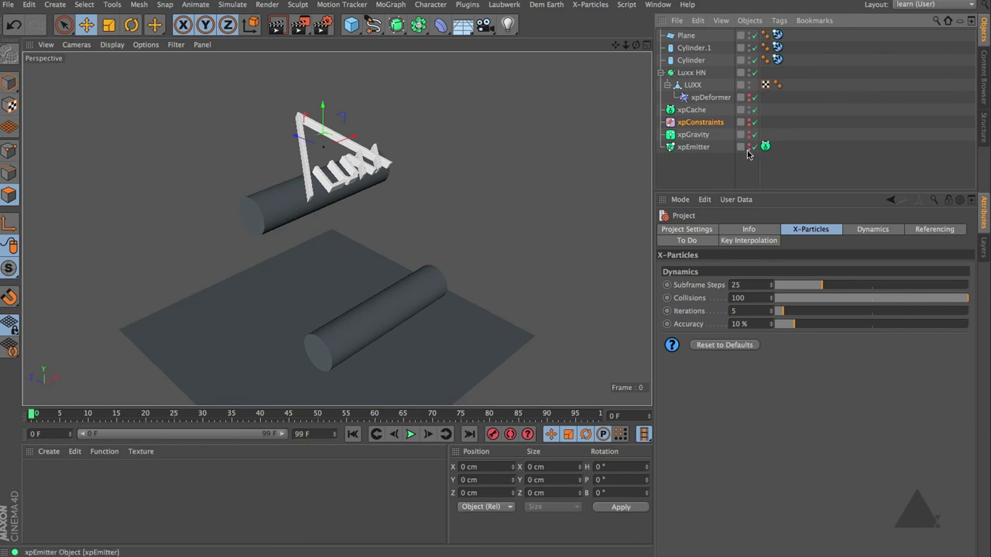
Rebuild the LUXX xpCache with Overwrite and play the cached fall onto the plane.
{"action": "left_click", "coordinate": [689, 110]}
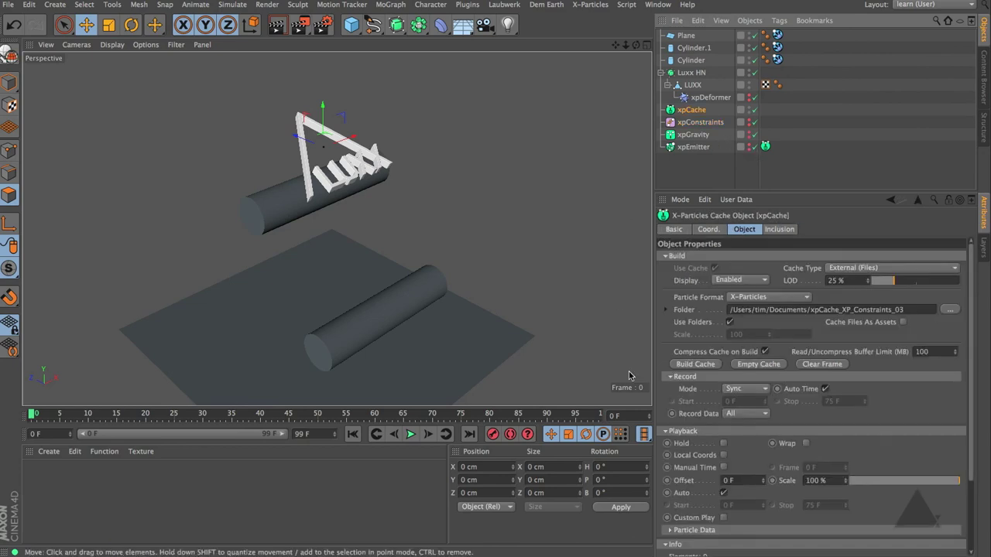
{"action": "left_click", "coordinate": [691, 364]}
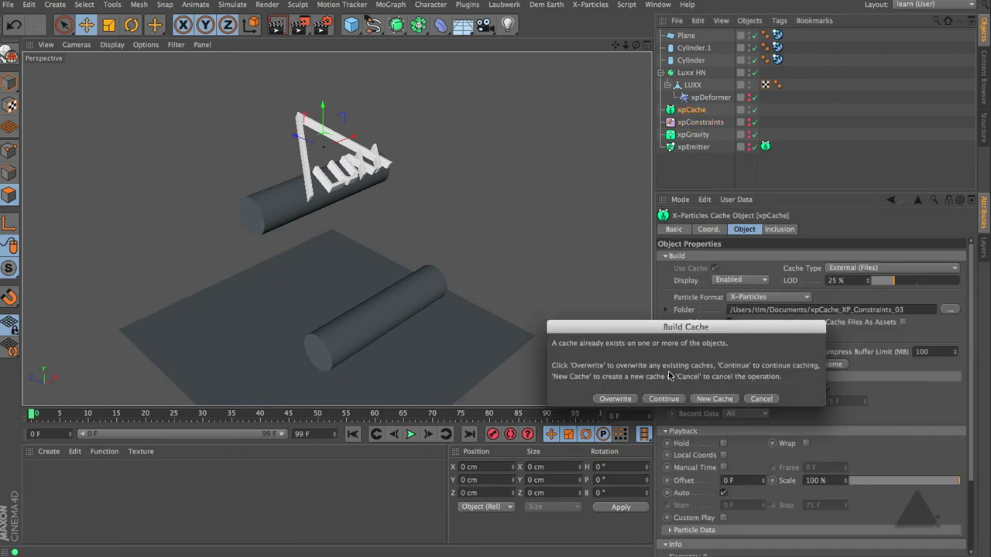
{"action": "left_click", "coordinate": [615, 398]}
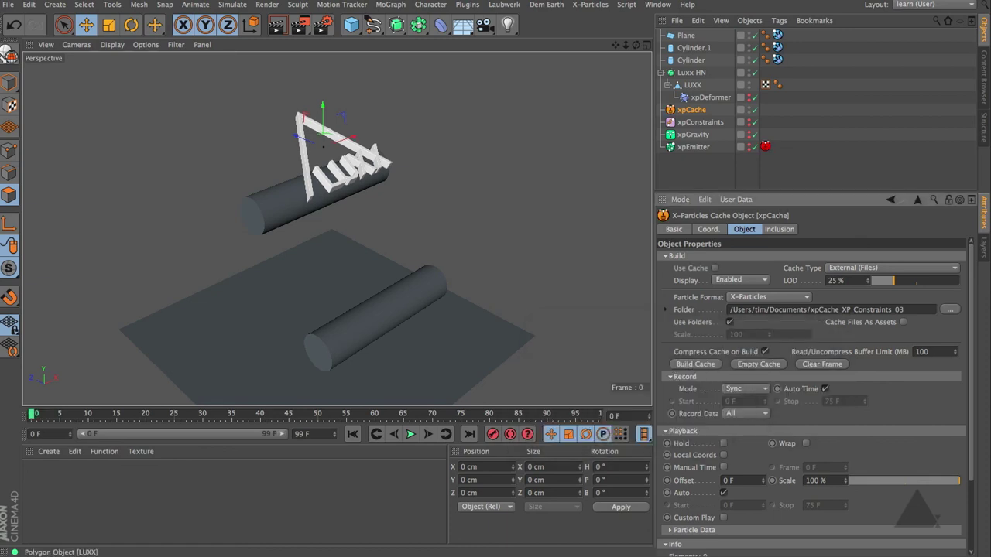
{"action": "left_click", "coordinate": [410, 434]}
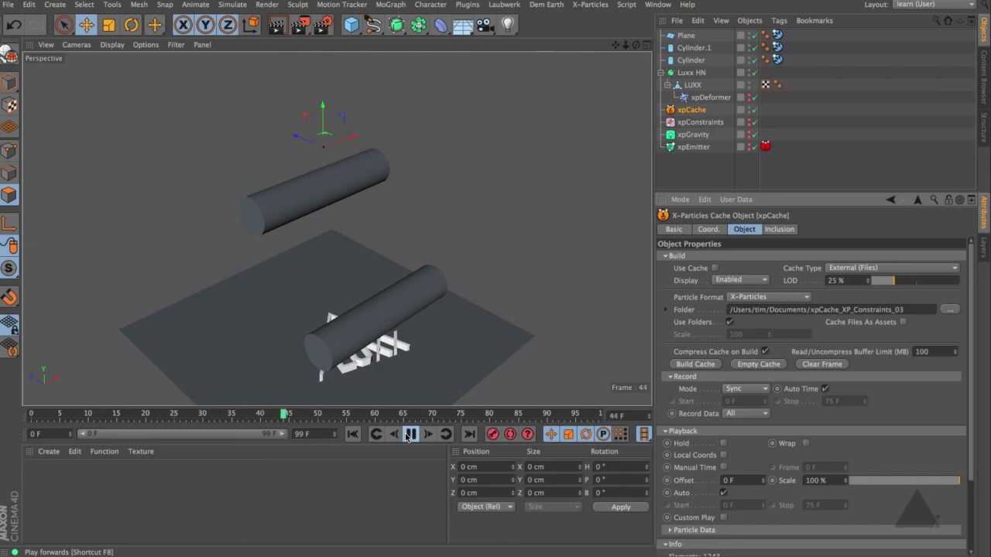
{"action": "left_click_drag", "start_coordinate": [369, 315], "coordinate": [346, 287], "text": "alt"}
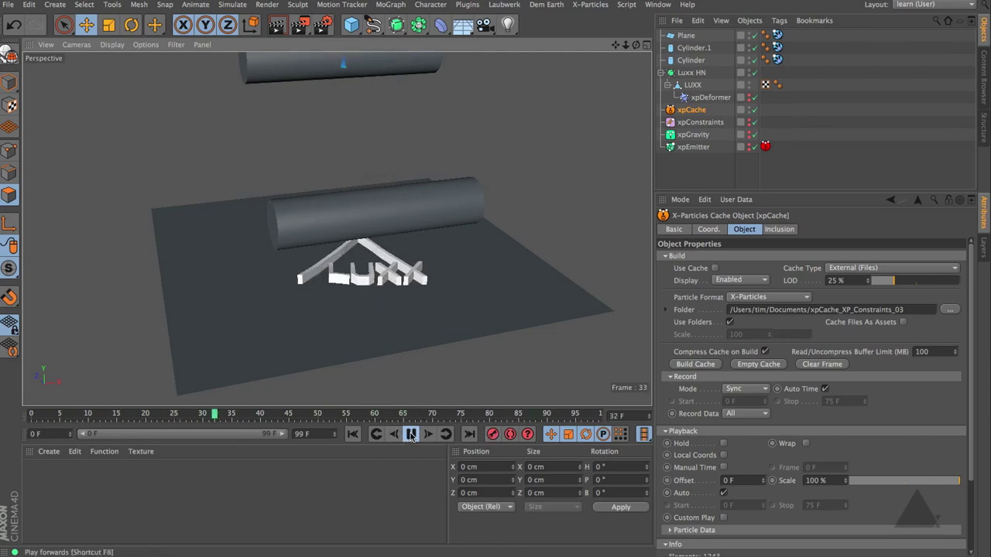
Return to the start and set the xpCache Playback Scale to 40%.
{"action": "left_click", "coordinate": [411, 434]}
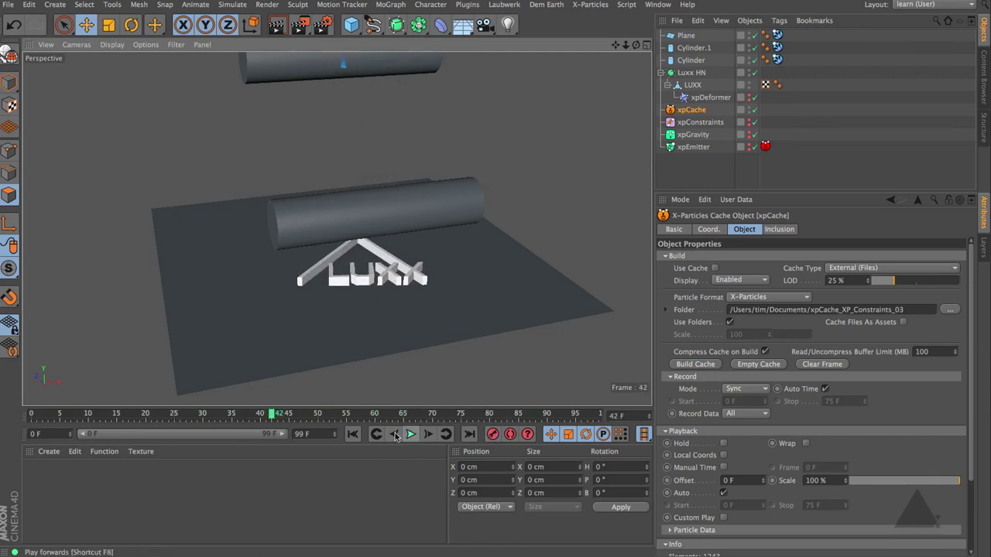
{"action": "left_click", "coordinate": [352, 434]}
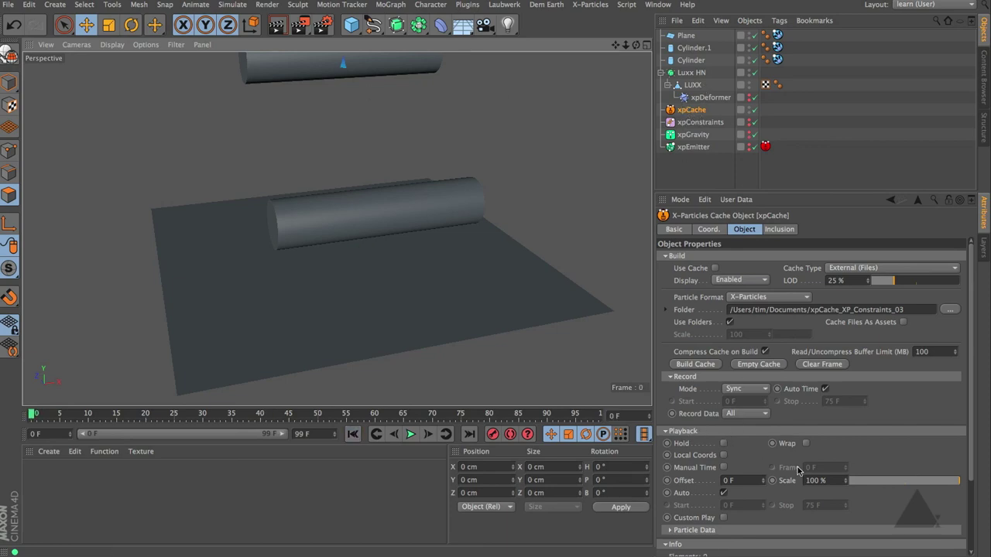
{"action": "left_click", "coordinate": [832, 481]}
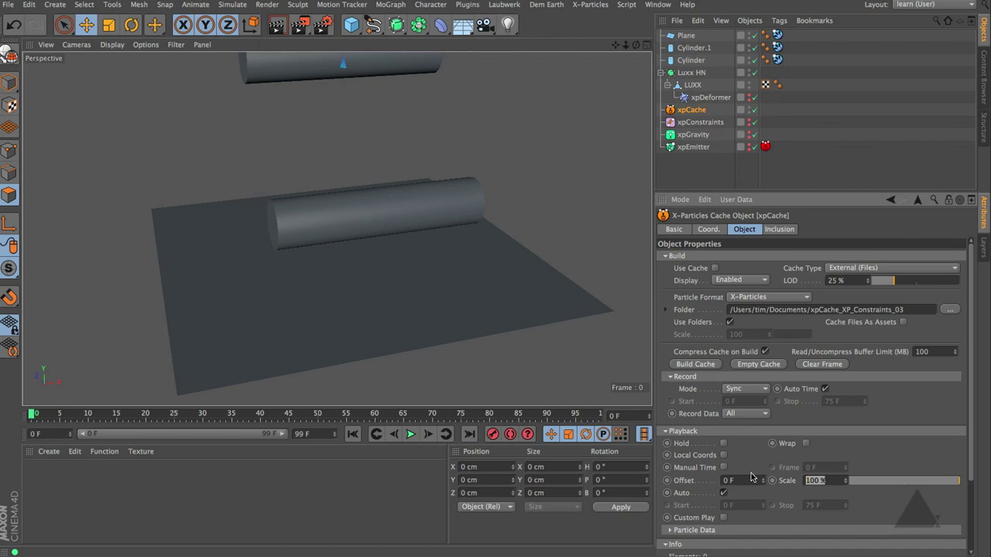
{"action": "type", "text": "40"}
{"action": "key", "text": "Return"}
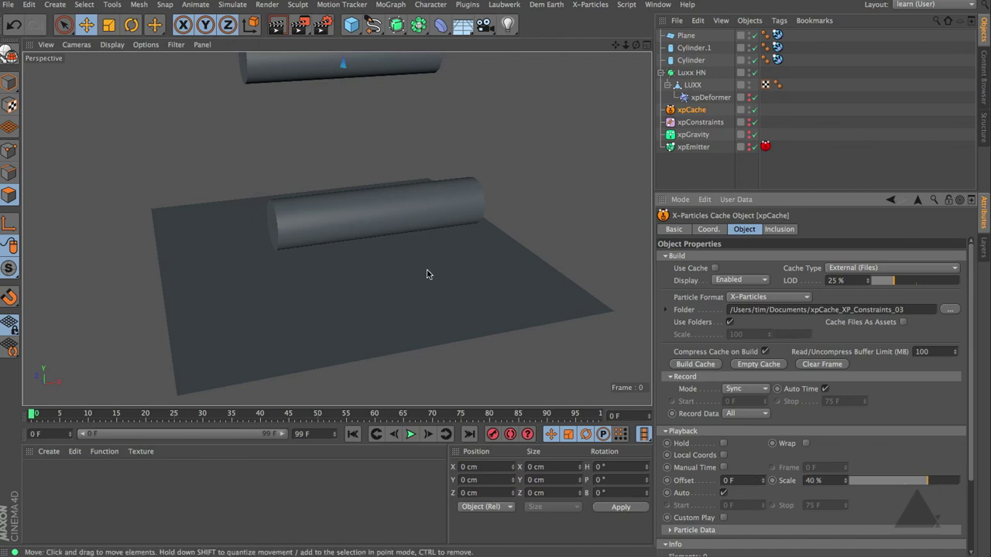
Play the slowed 40% cached LUXX fall from above, then stop.
{"action": "left_click_drag", "start_coordinate": [421, 273], "coordinate": [317, 302], "text": "alt"}
{"action": "left_click", "coordinate": [411, 435]}
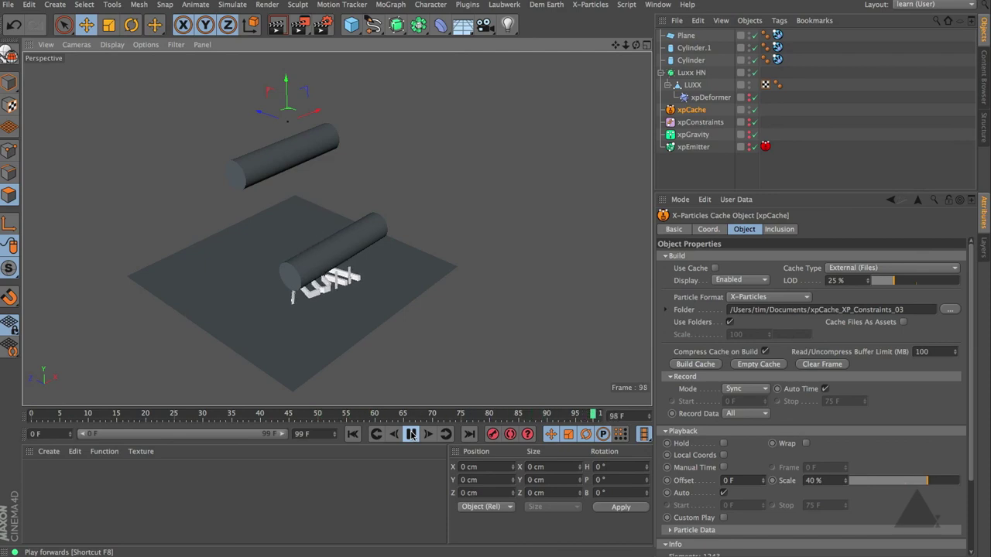
{"action": "left_click", "coordinate": [411, 434]}
{"action": "left_click", "coordinate": [353, 434]}
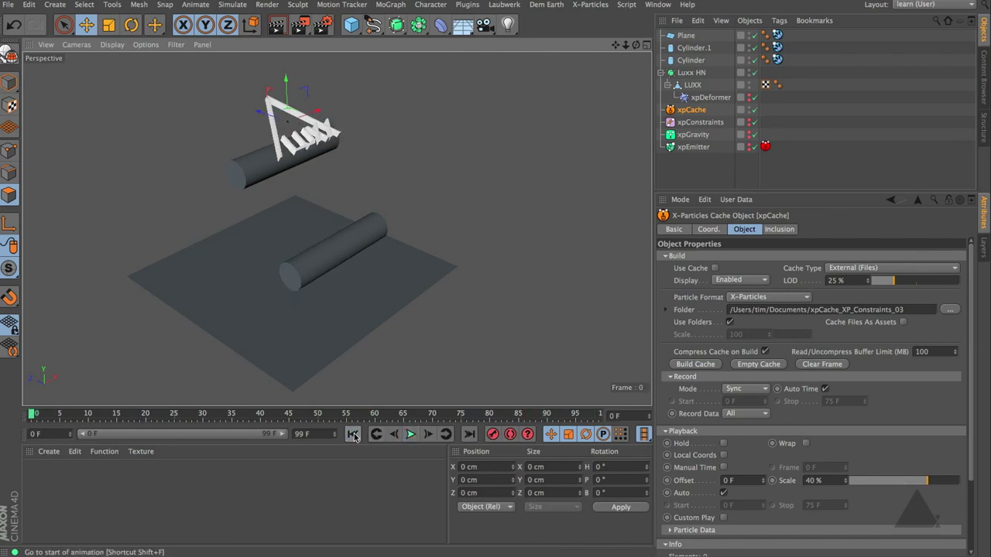